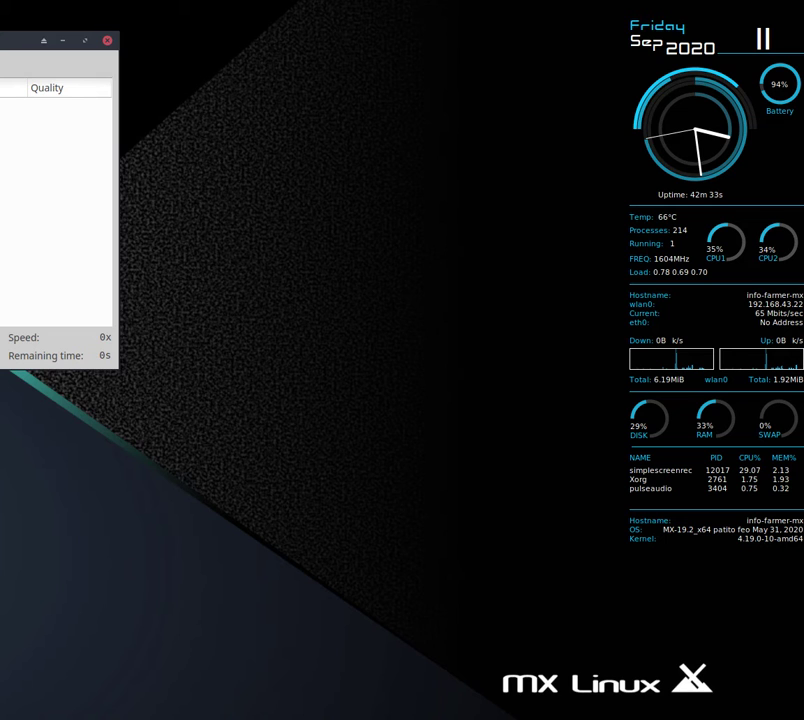
Switch to Firefox and look over the JAK LINUX About page.
key(alt+Tab)
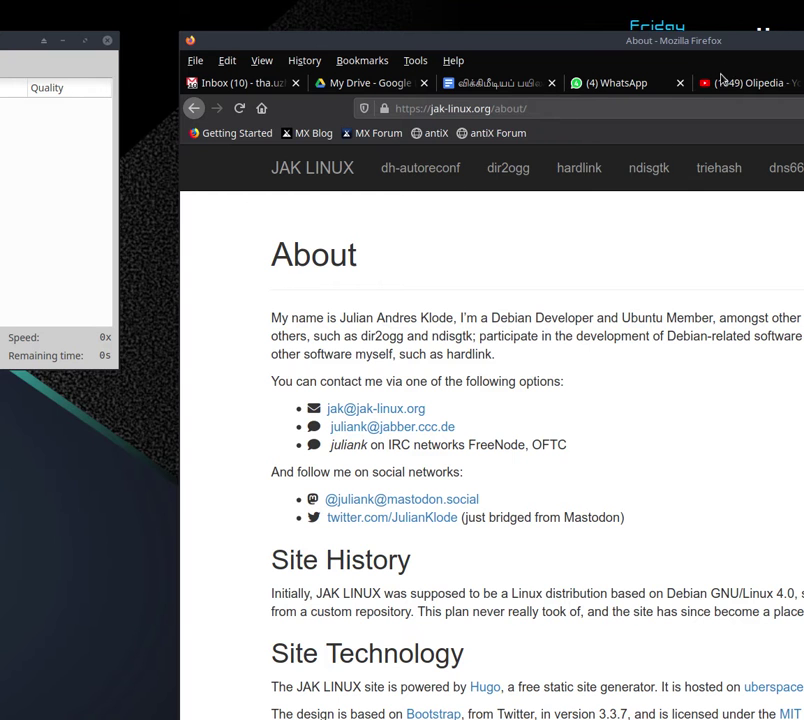
drag(716, 47, 712, 8)
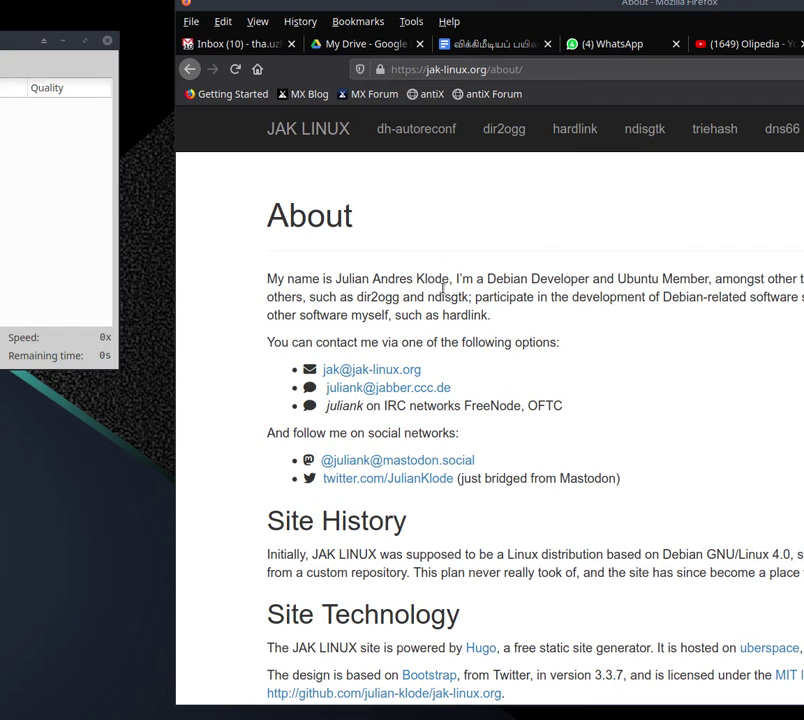
scroll(506, 588, down, 2)
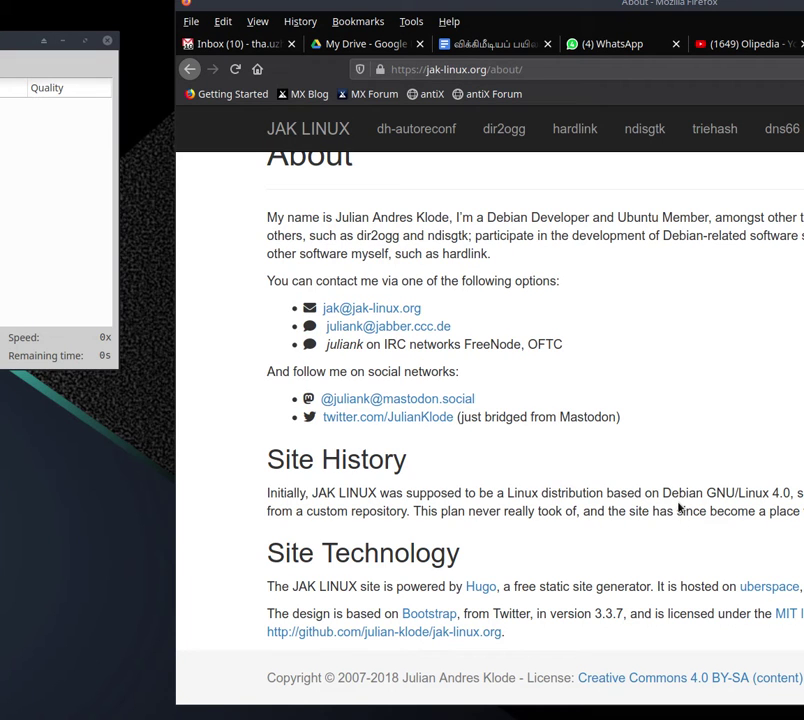
scroll(670, 470, up, 2)
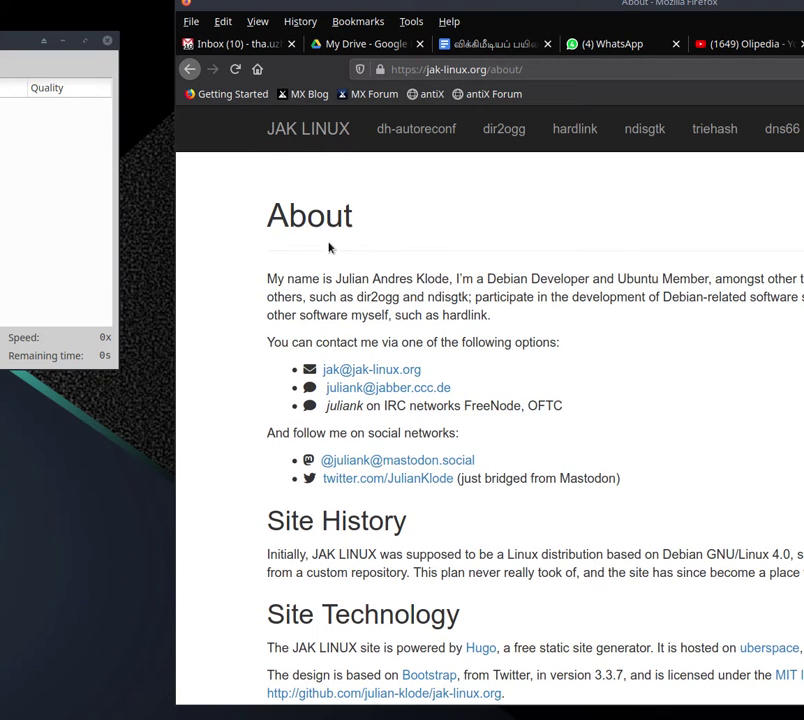
Open the dir2ogg project page and review its installation instructions and format dependencies.
click(502, 140)
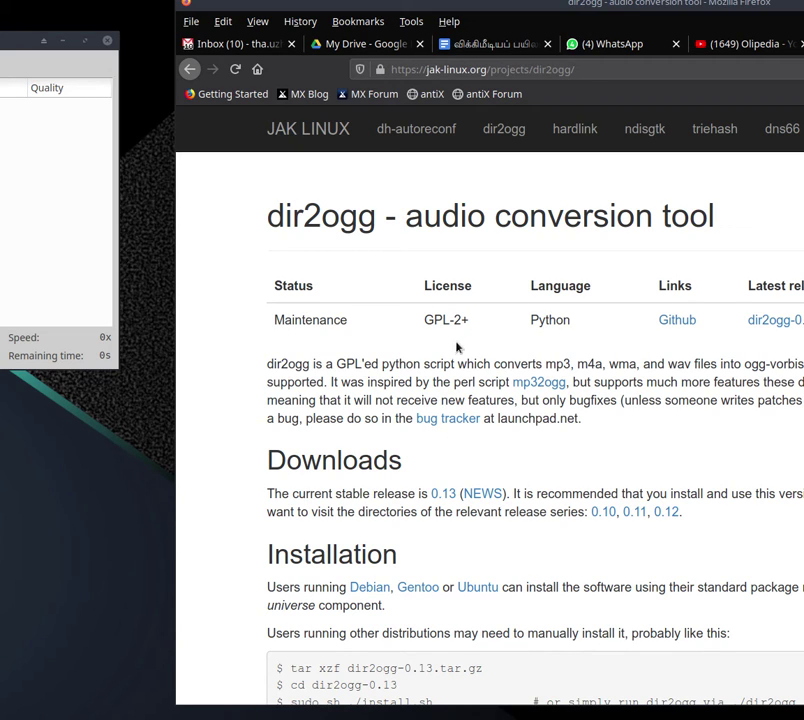
scroll(490, 350, down, 10)
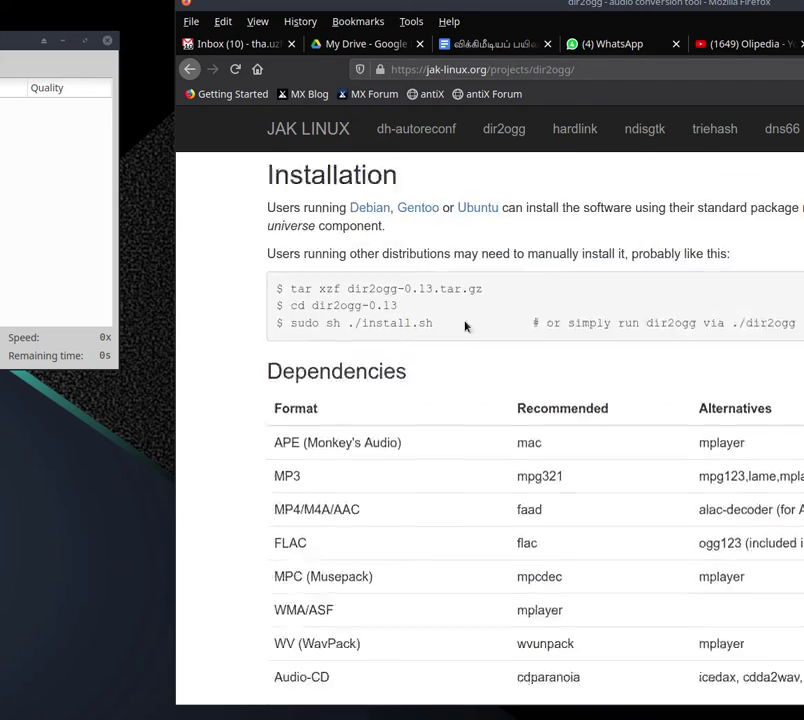
scroll(466, 550, up, 10)
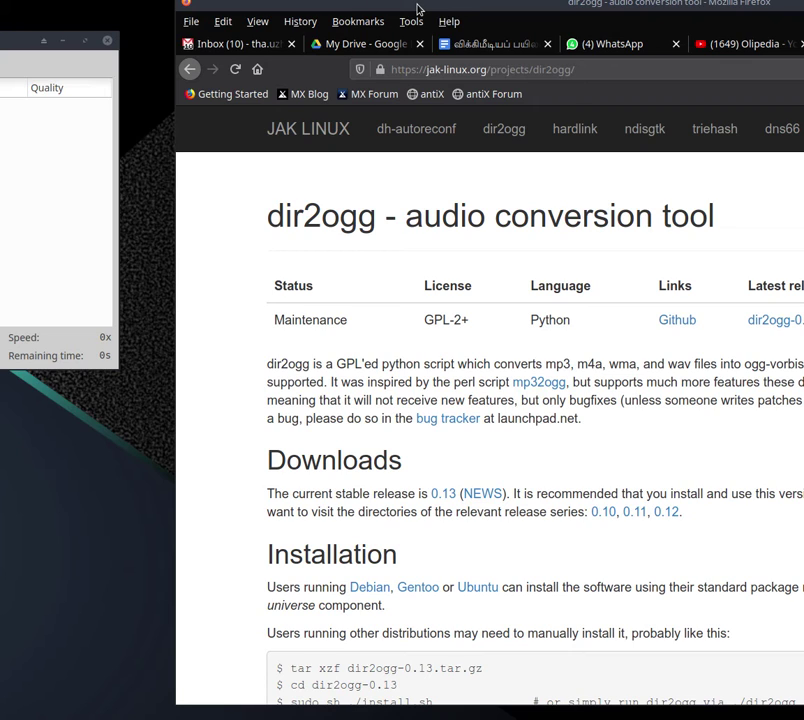
Bring the browser window's title bar fully into view and minimize the window.
drag(417, 9, 385, 5)
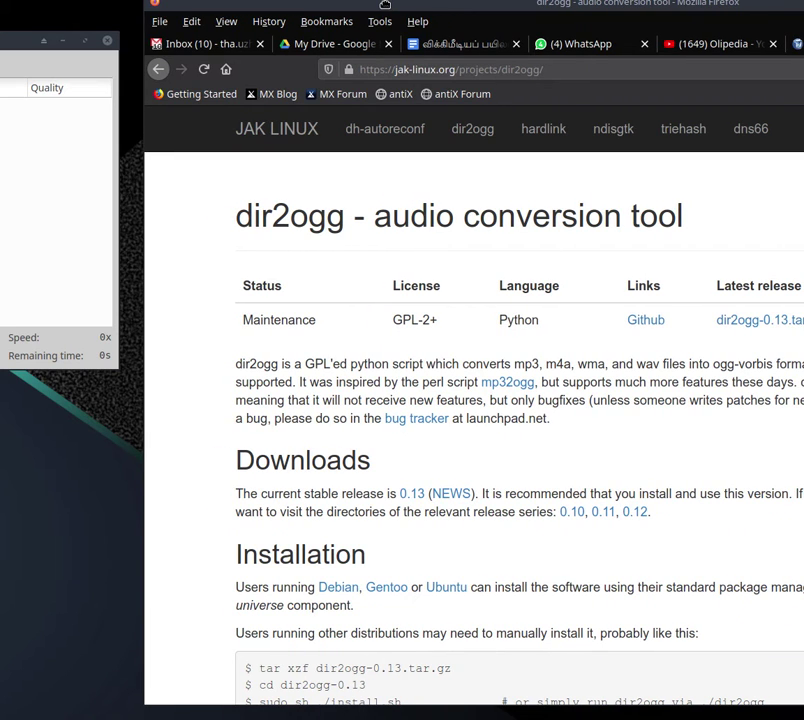
double_click(738, 5)
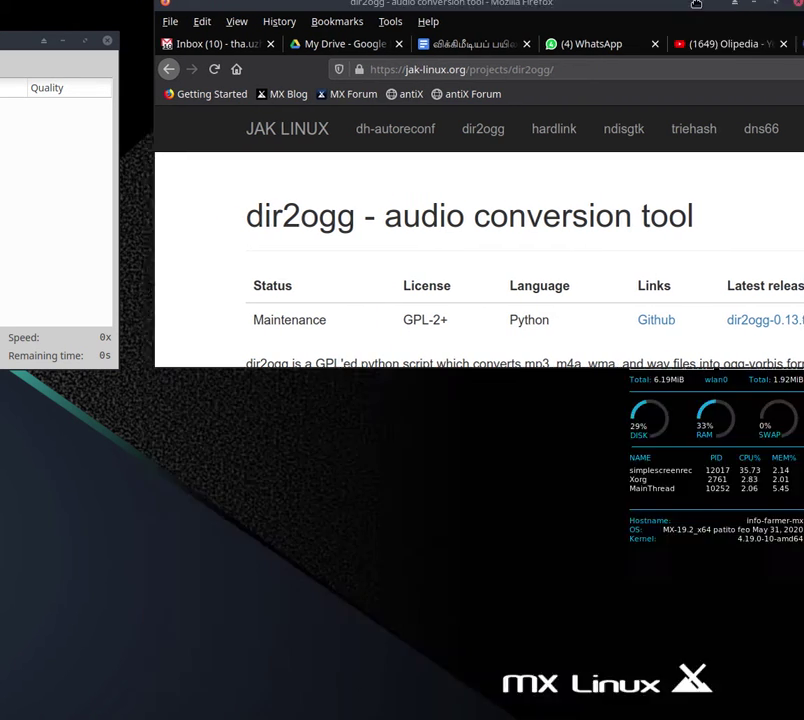
drag(700, 25, 584, 46)
double_click(584, 46)
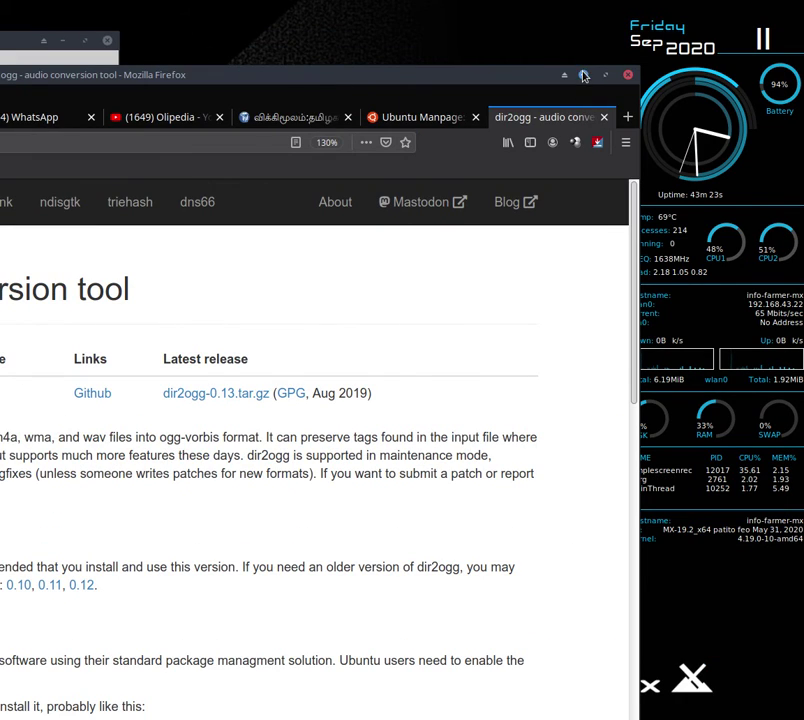
click(584, 76)
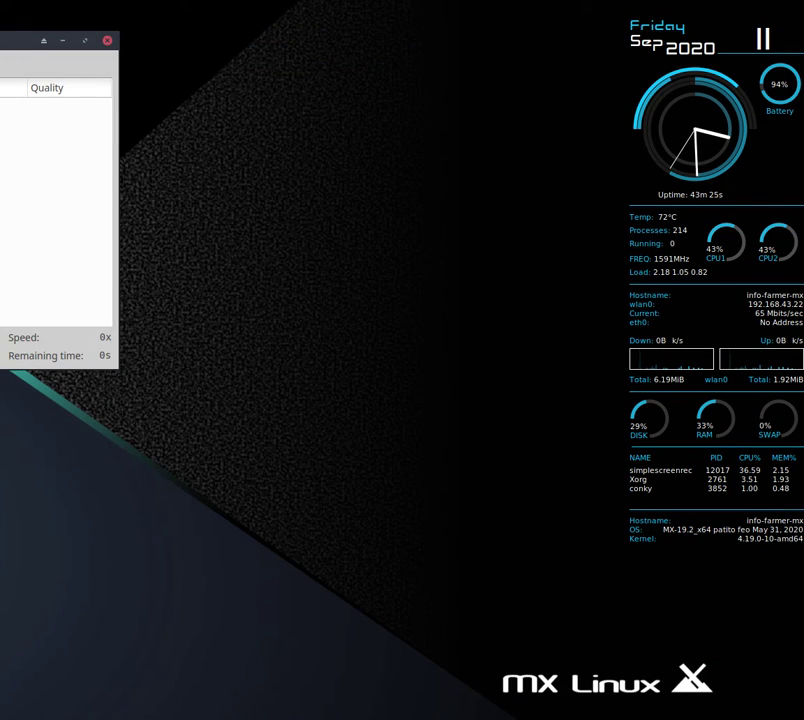
Move the soundKonverter window fully into view beside the desktop system monitor.
drag(20, 40, 133, 52)
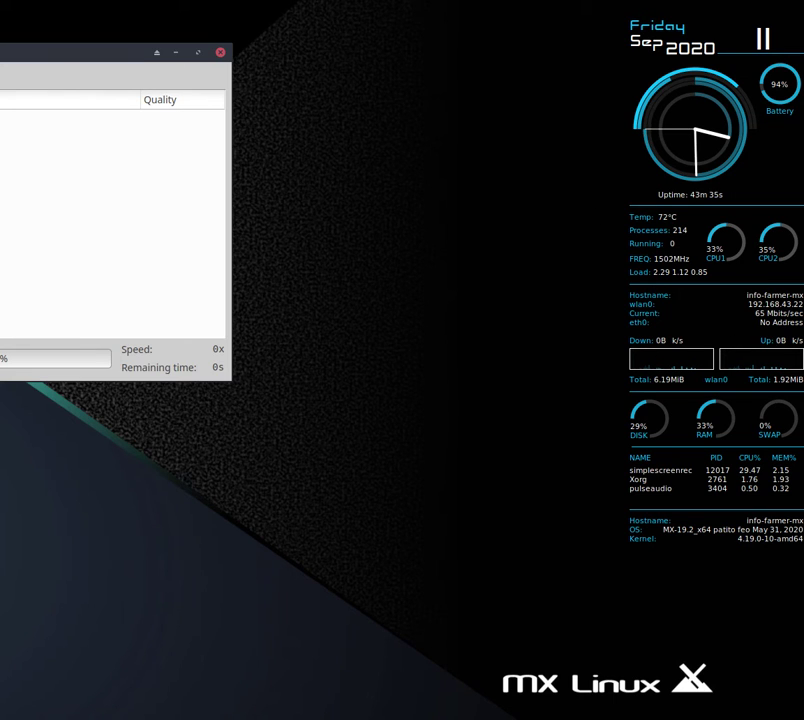
drag(1, 55, 529, 55)
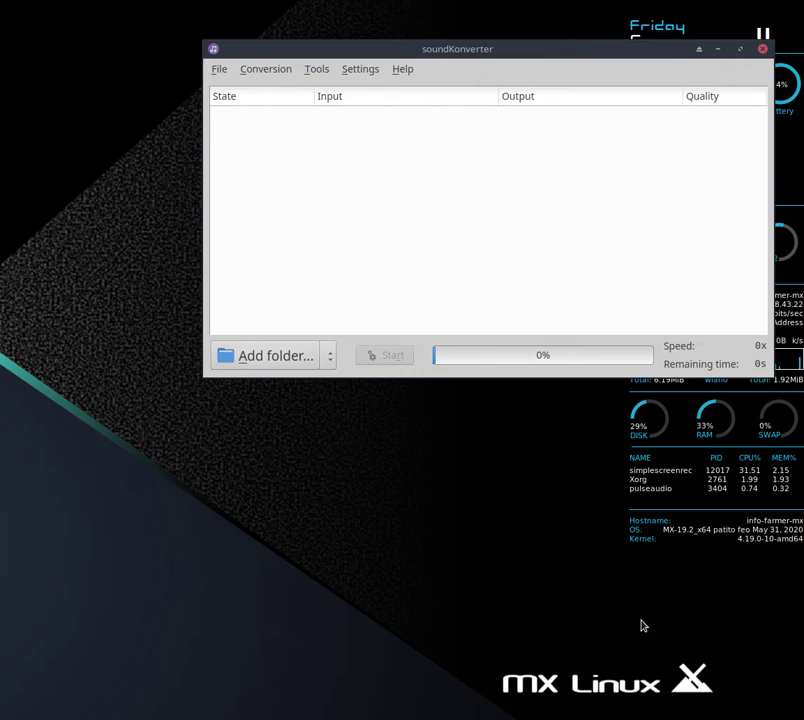
drag(551, 57, 157, 146)
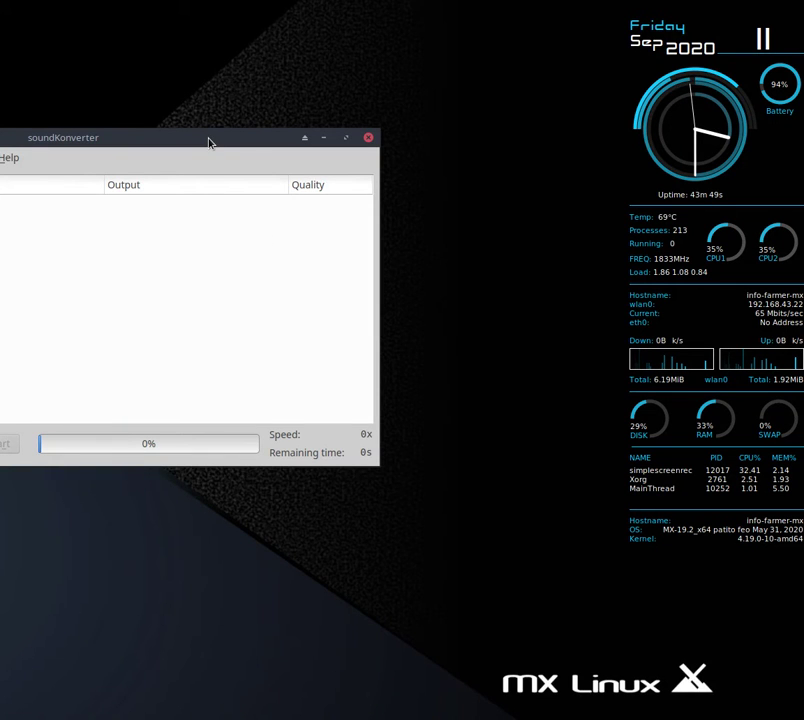
drag(209, 140, 388, 118)
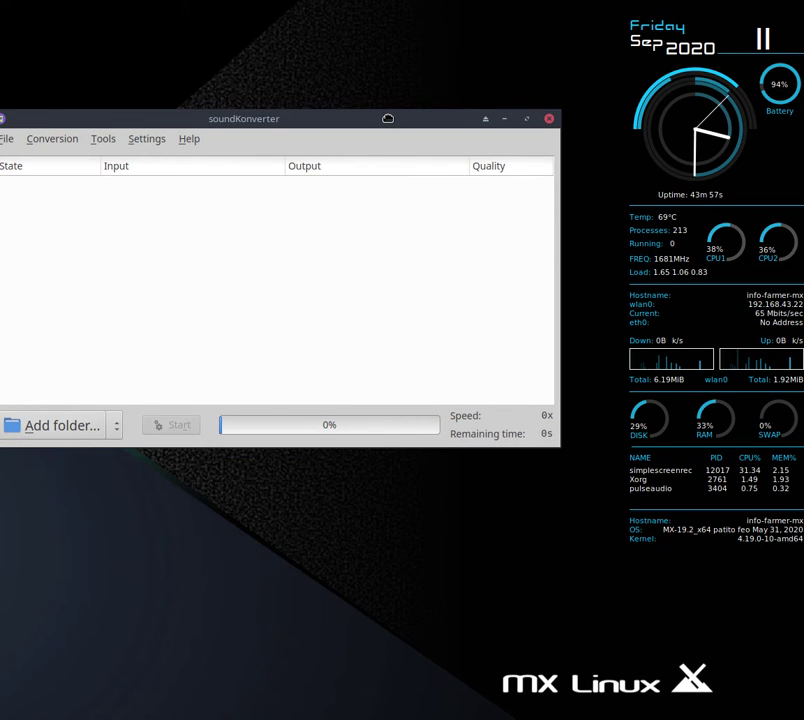
drag(388, 118, 407, 116)
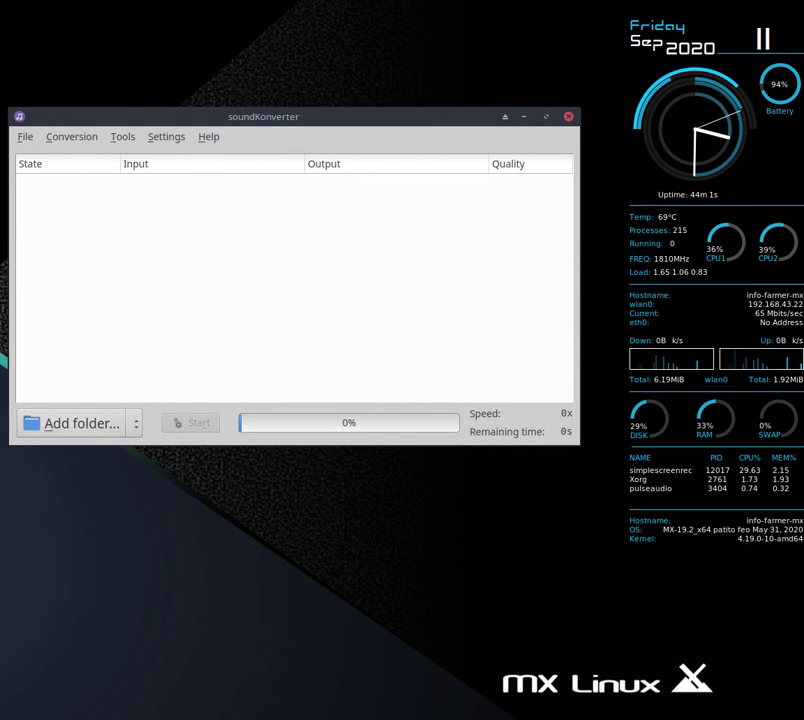
key(alt+Tab)
drag(350, 68, 555, 80)
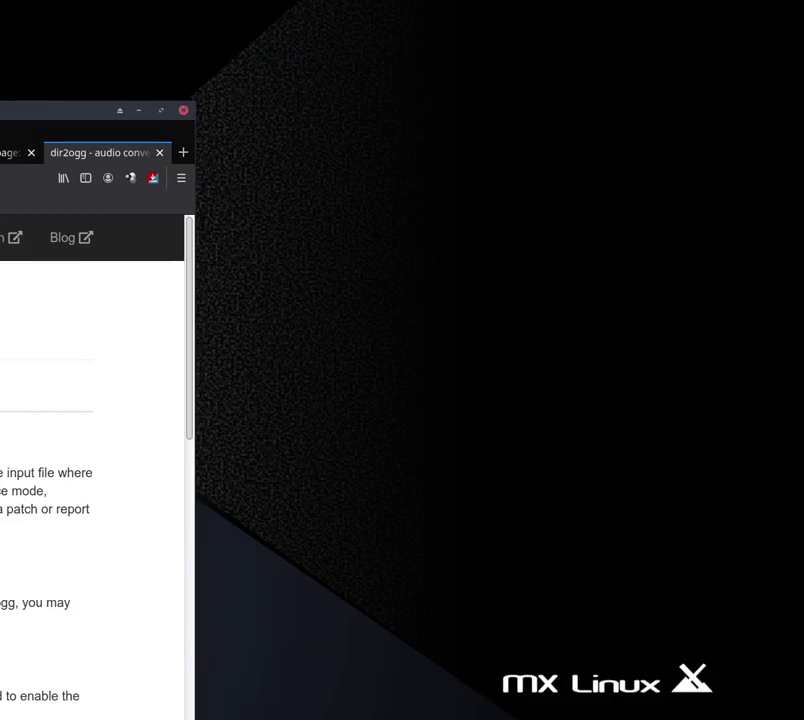
click(140, 111)
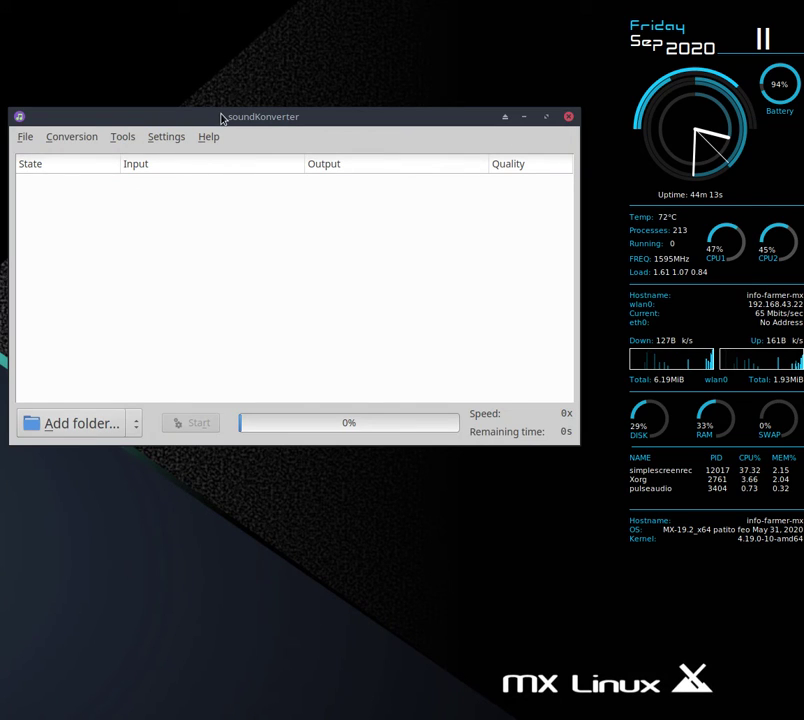
Shift the soundKonverter window towards the system monitor and place the unmaximized tam-sound-s file manager window over it.
drag(223, 115, 440, 110)
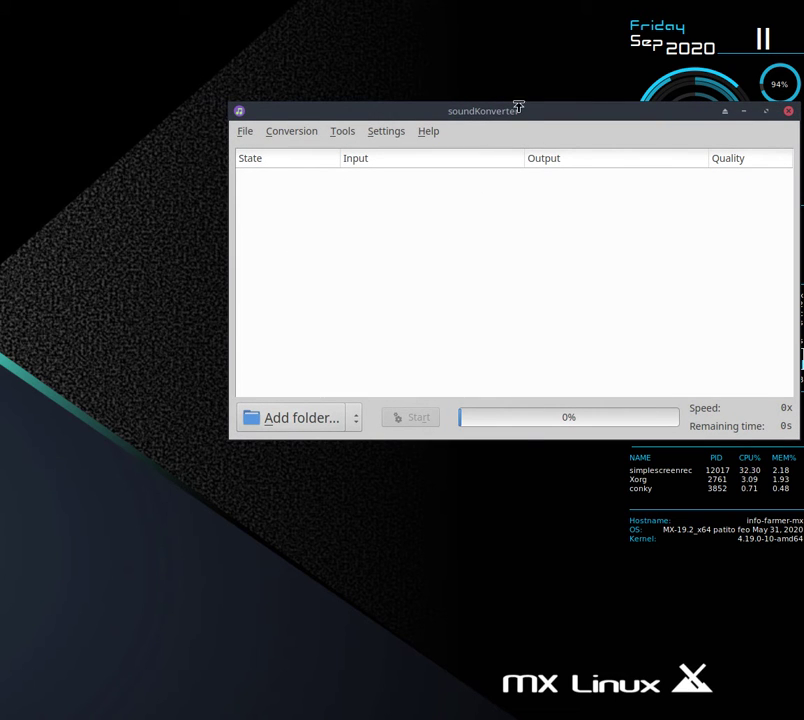
drag(508, 111, 641, 119)
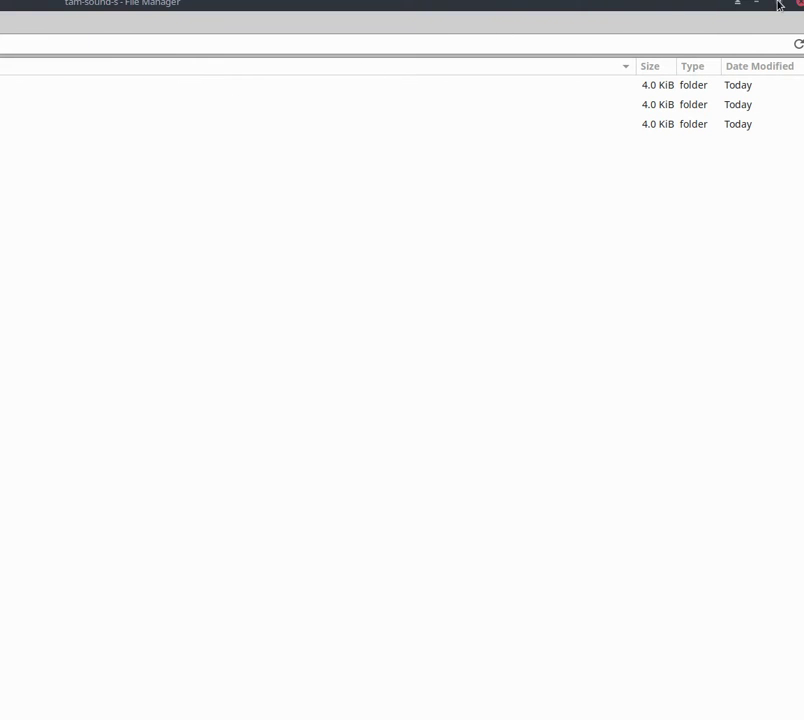
click(778, 5)
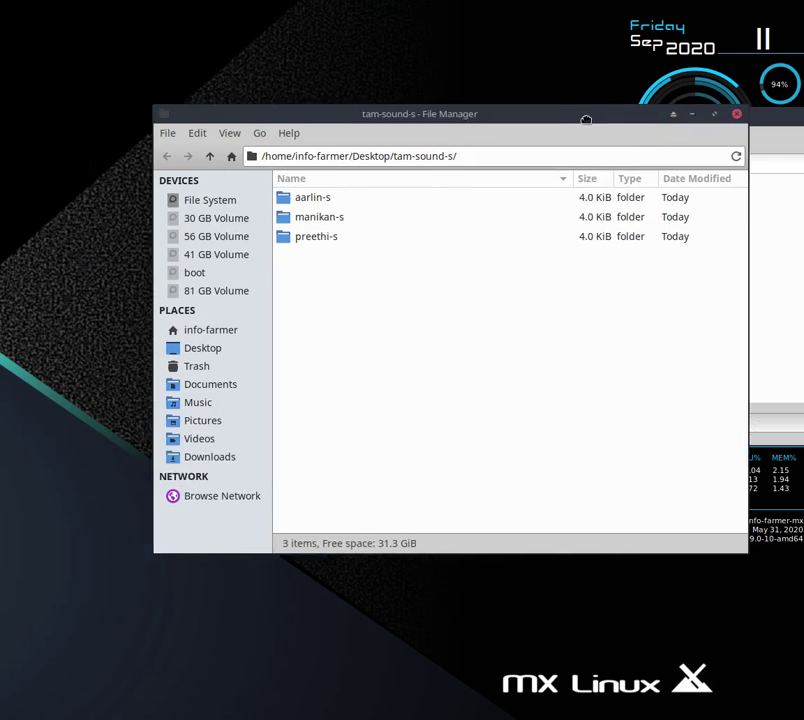
drag(586, 120, 705, 135)
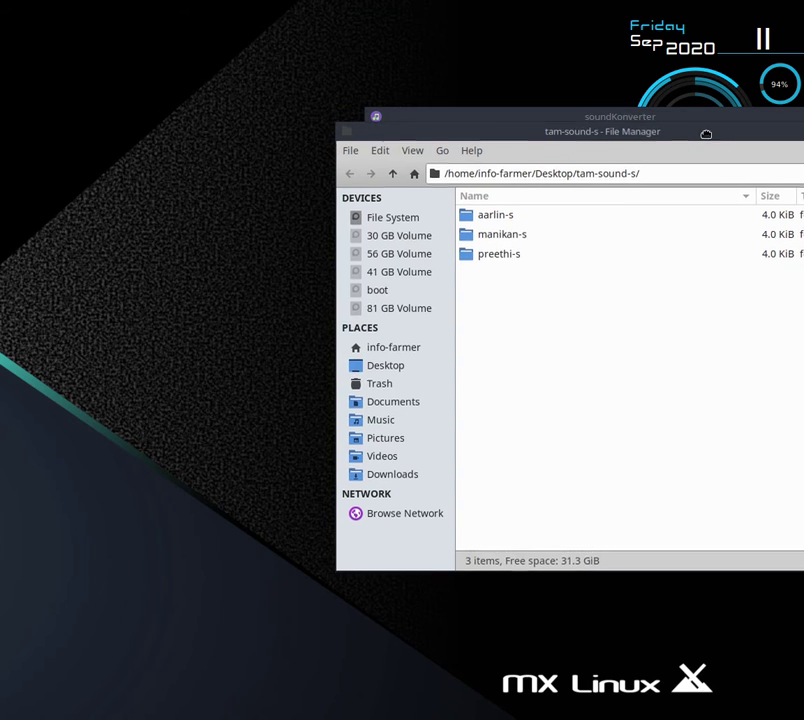
Open the first subfolder of tam-sound-s to view its MP3 recordings, and return to the parent folder.
click(518, 258)
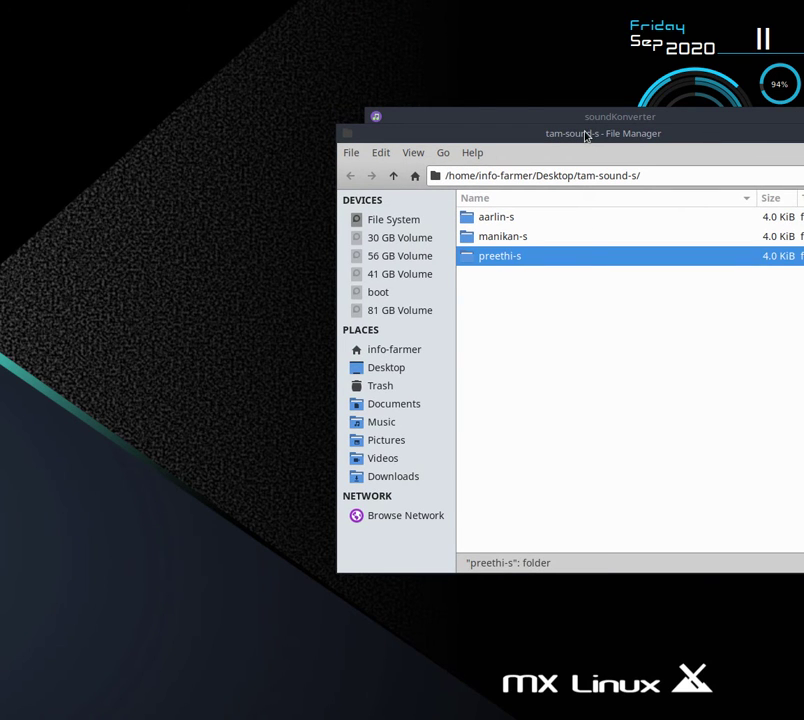
drag(586, 136, 579, 135)
double_click(517, 218)
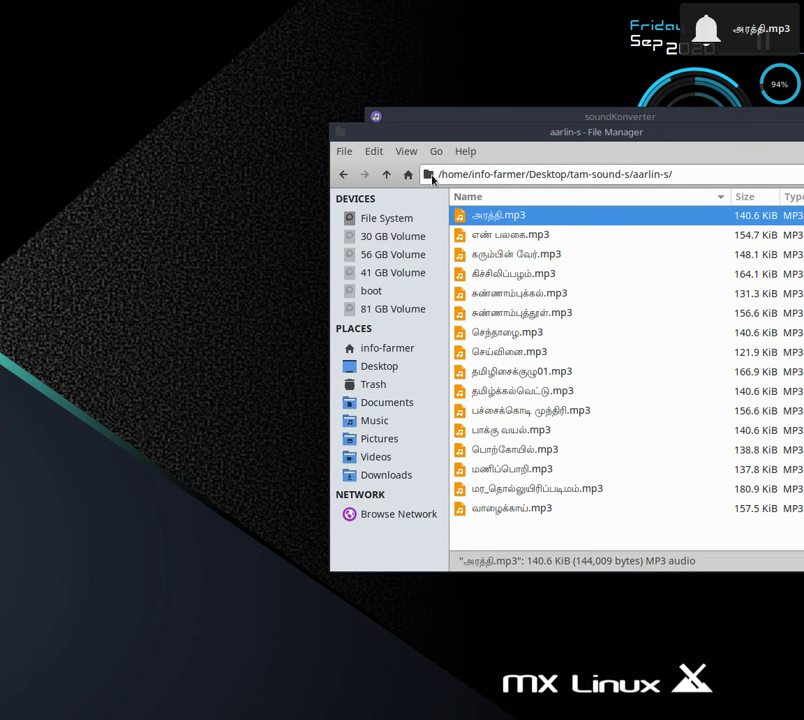
click(342, 175)
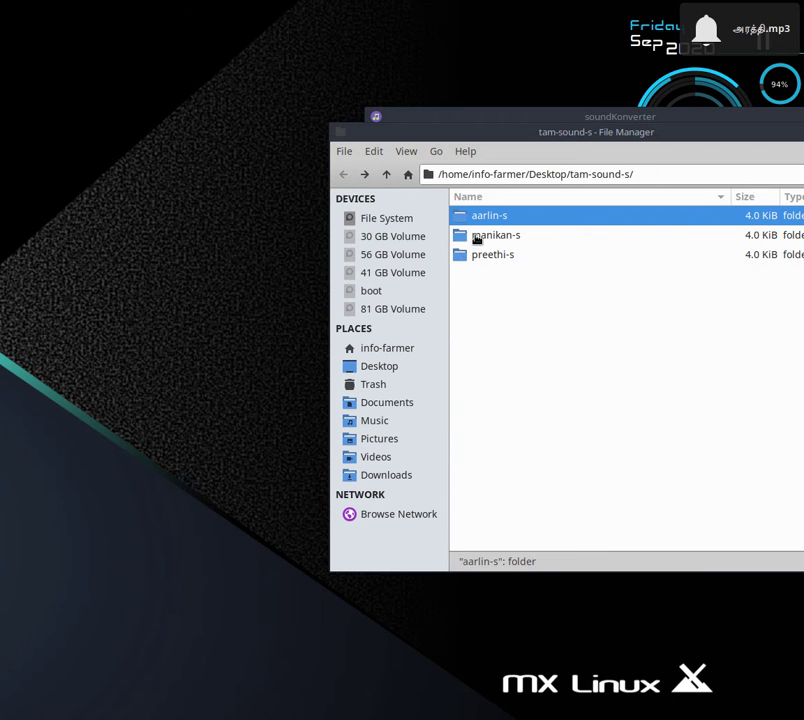
View the second subfolder's M4A recordings, play ta-அஃறிணை.m4a in VLC, close the player and return to tam-sound-s.
double_click(477, 238)
double_click(477, 238)
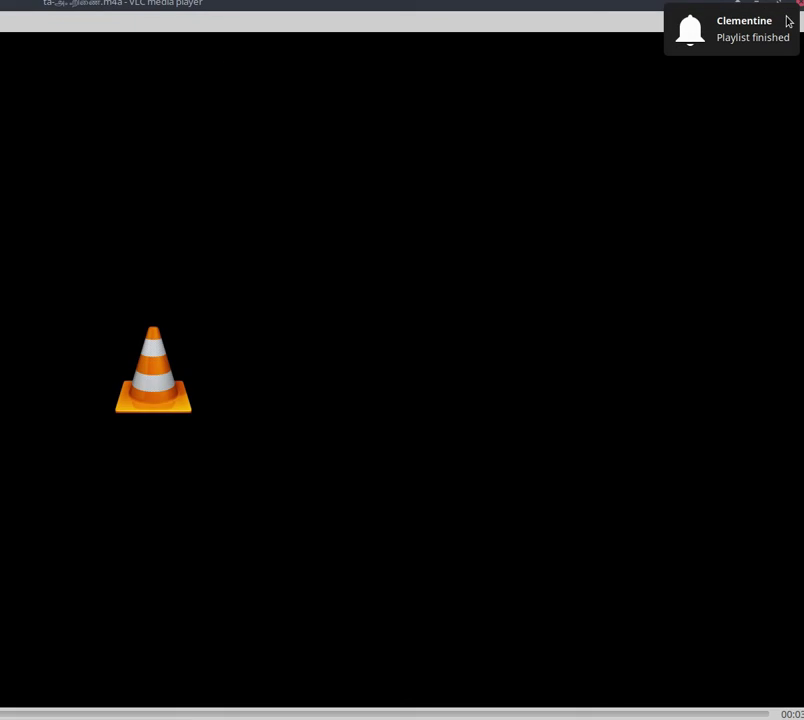
click(799, 3)
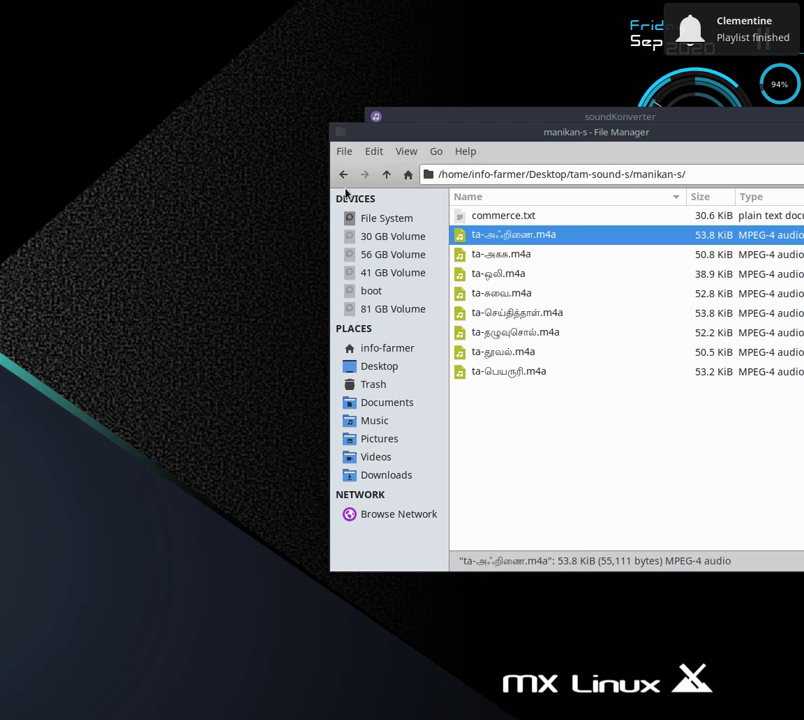
click(342, 175)
Inspect the MP3 files in the third subfolder of tam-sound-s and return to the parent folder.
double_click(496, 258)
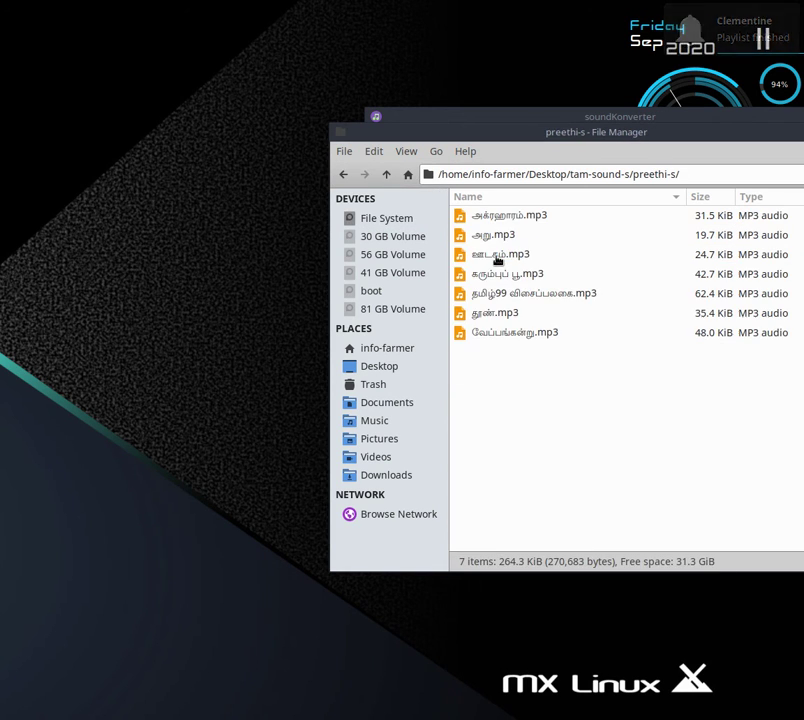
click(344, 175)
drag(605, 141, 152, 140)
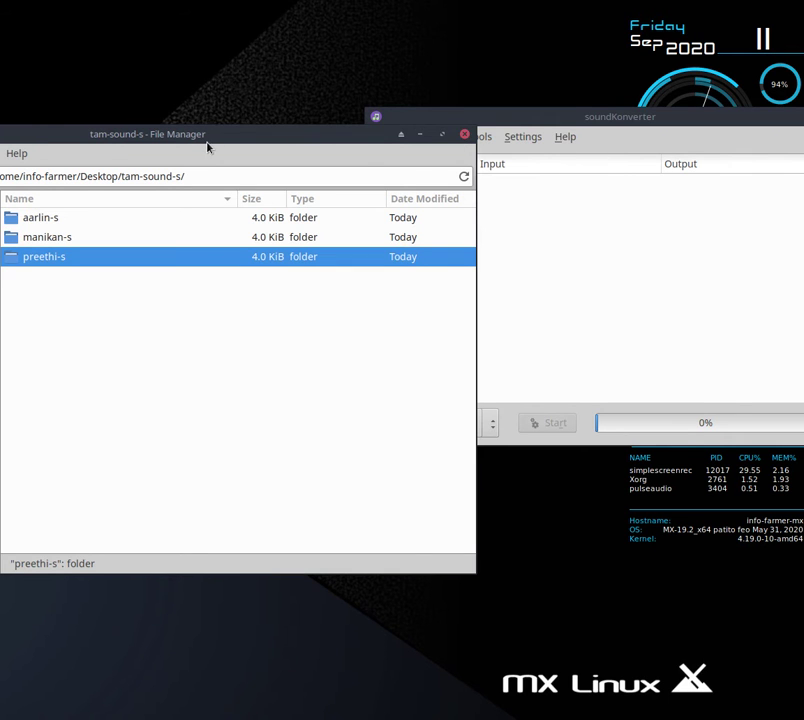
drag(200, 136, 549, 165)
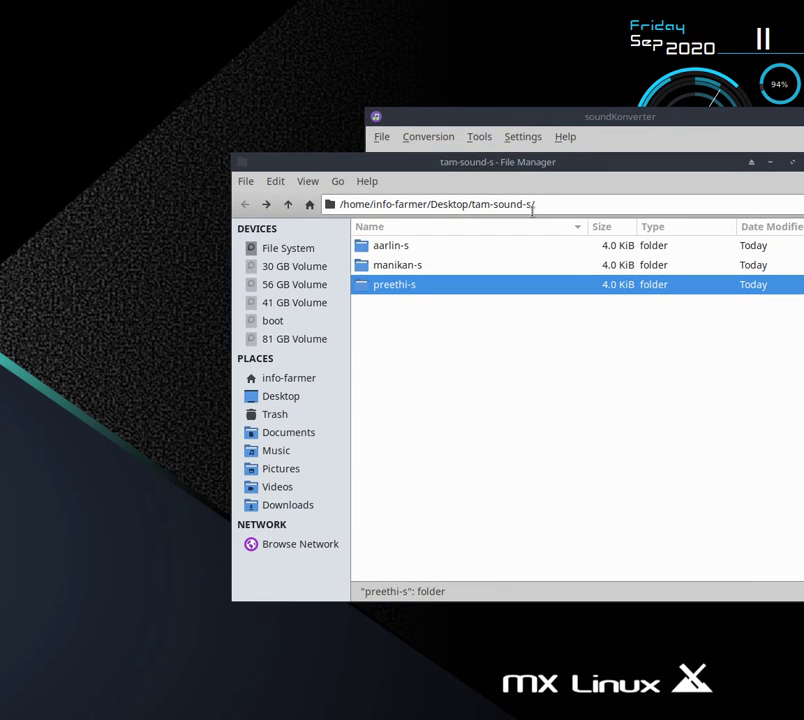
click(266, 204)
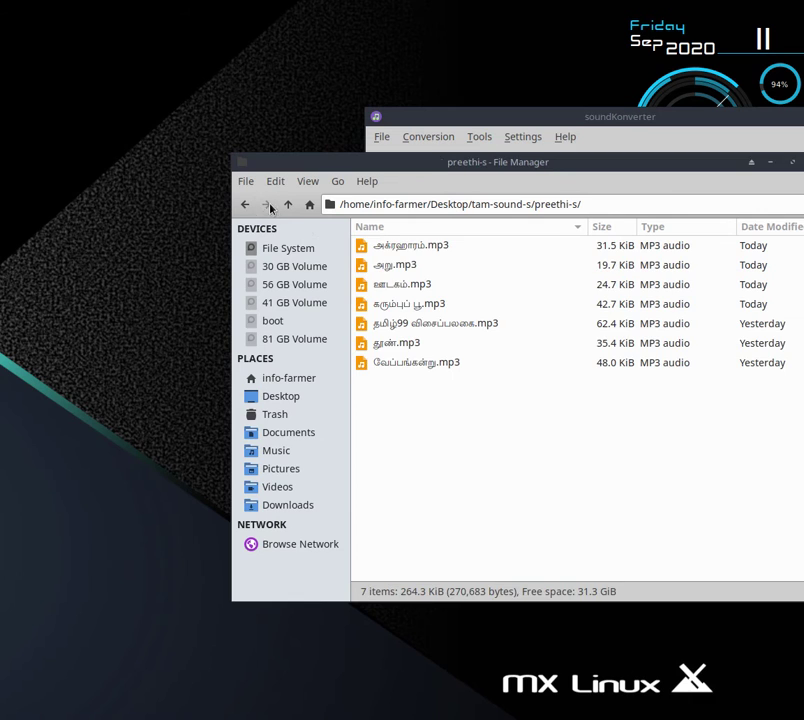
click(242, 204)
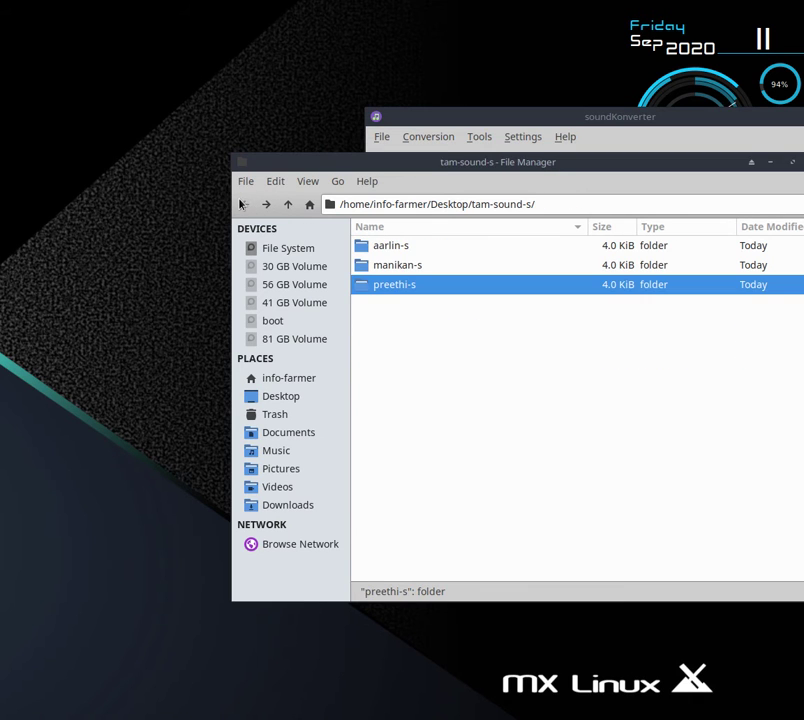
Highlight the tam-sound-s part of the folder path and close the file manager to uncover soundKonverter.
drag(648, 170, 273, 165)
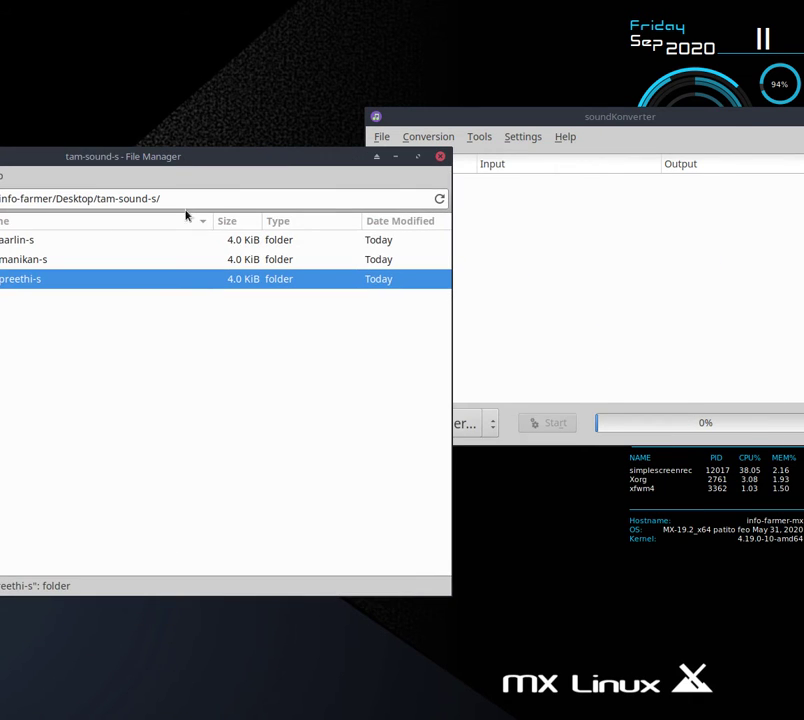
drag(166, 194, 94, 198)
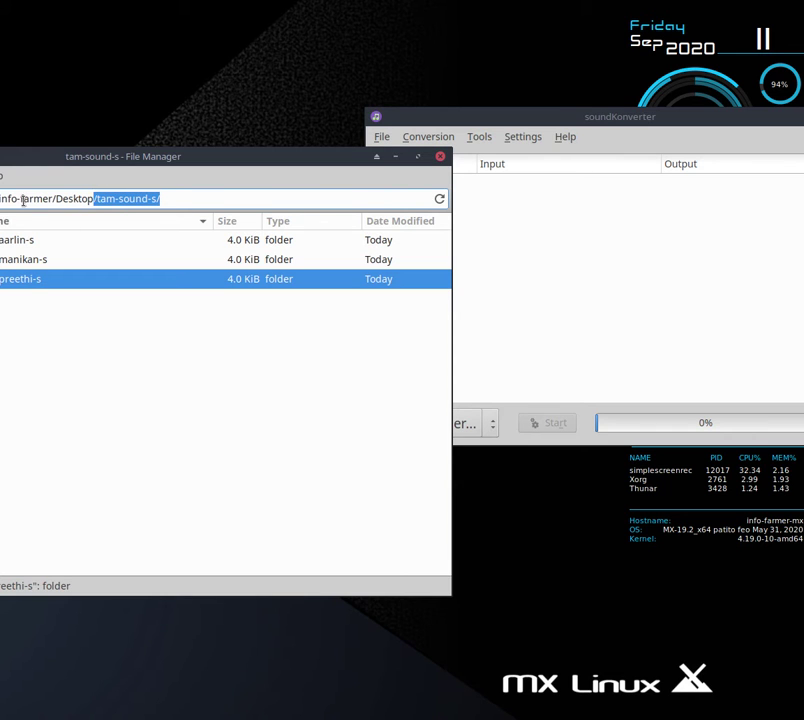
click(440, 156)
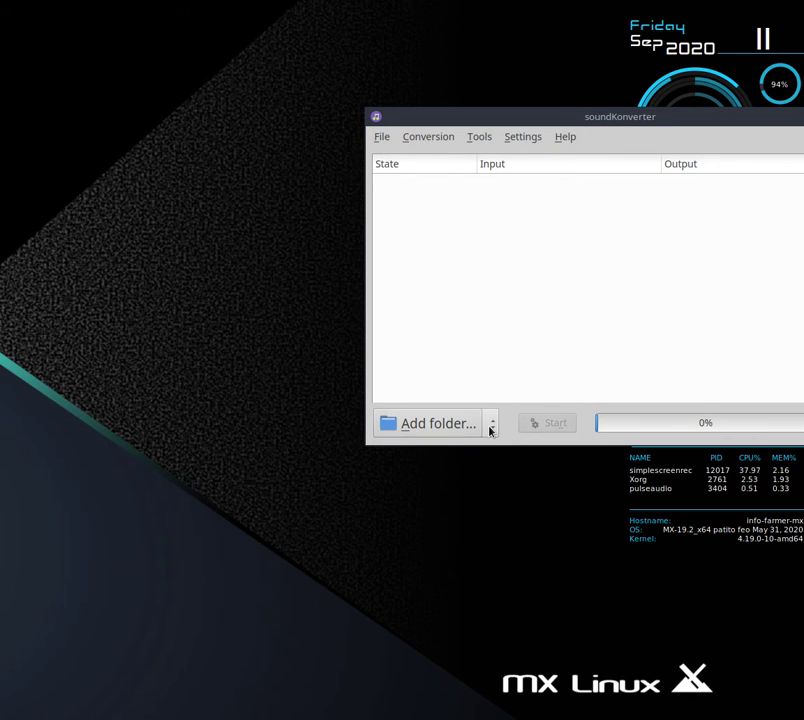
click(490, 430)
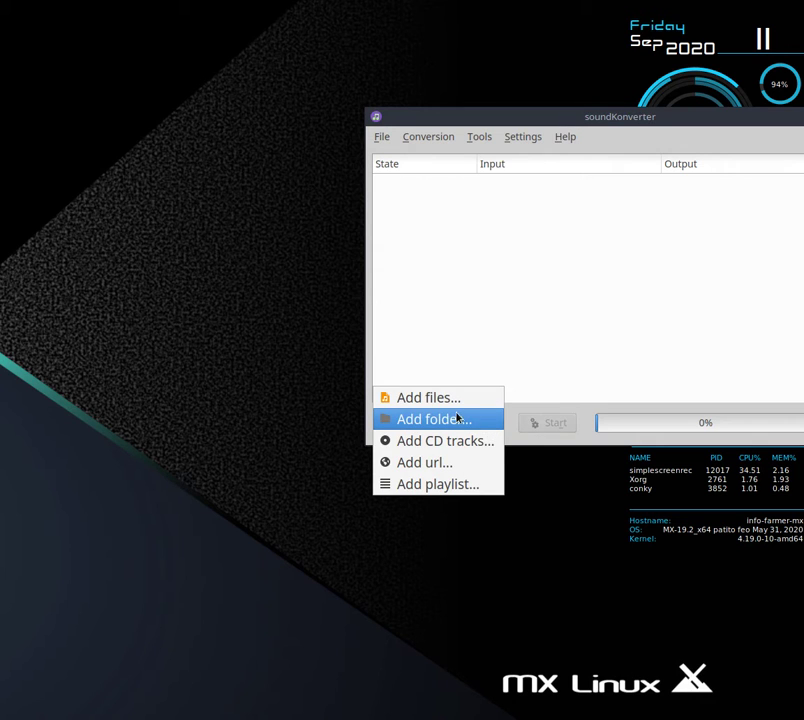
click(447, 400)
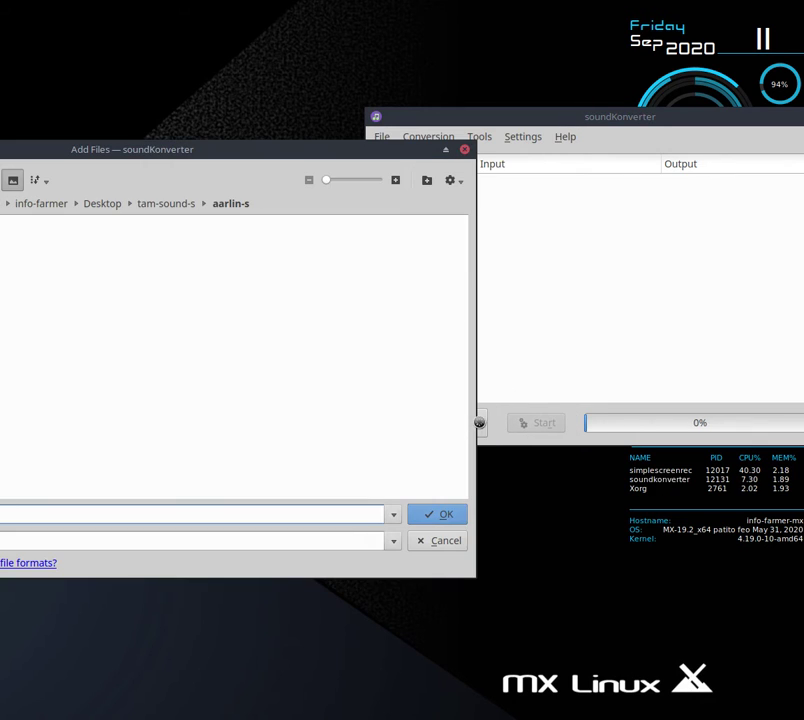
click(464, 149)
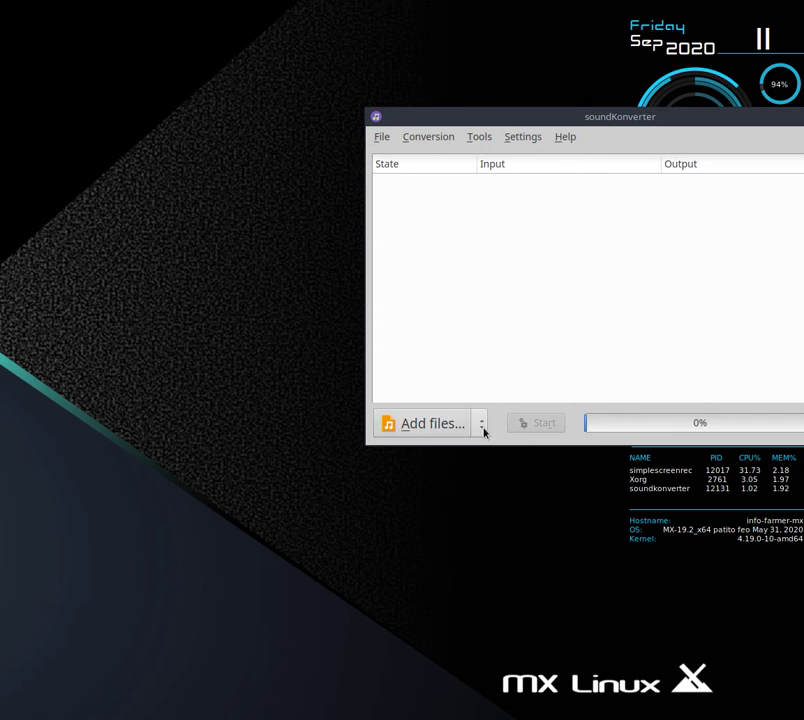
Choose the tam-sound-s folder as the source folder to add for conversion.
click(482, 426)
click(476, 440)
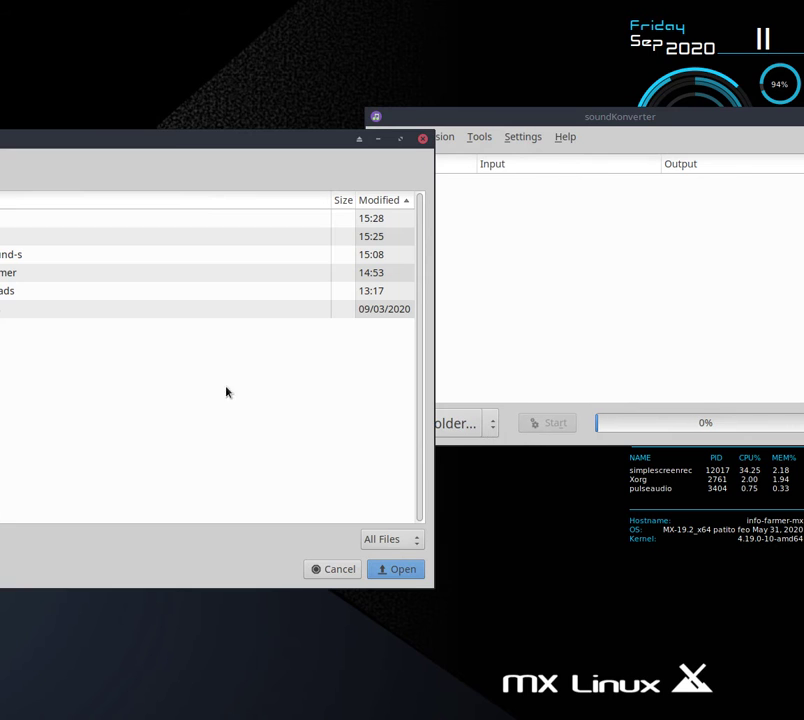
drag(170, 138, 694, 179)
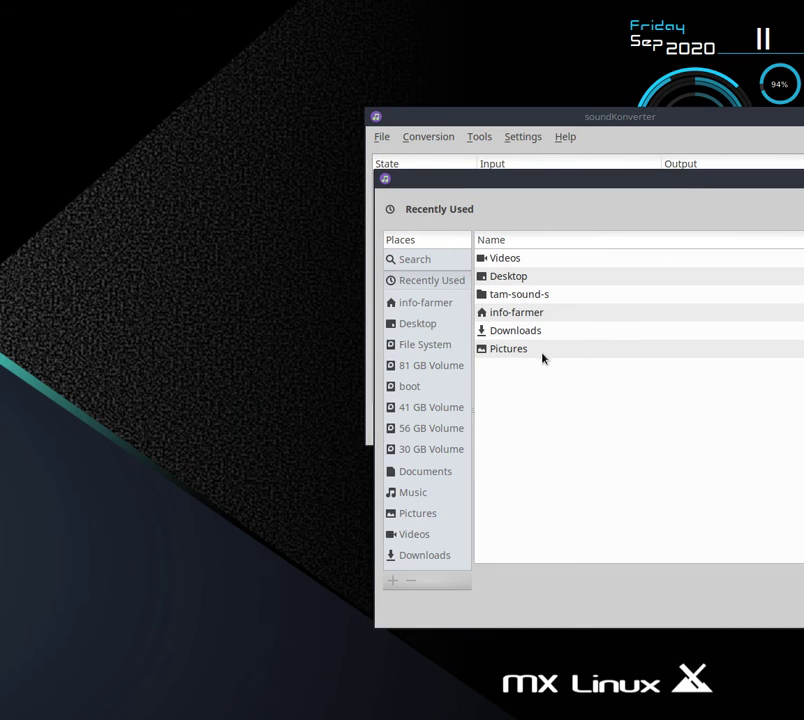
click(527, 296)
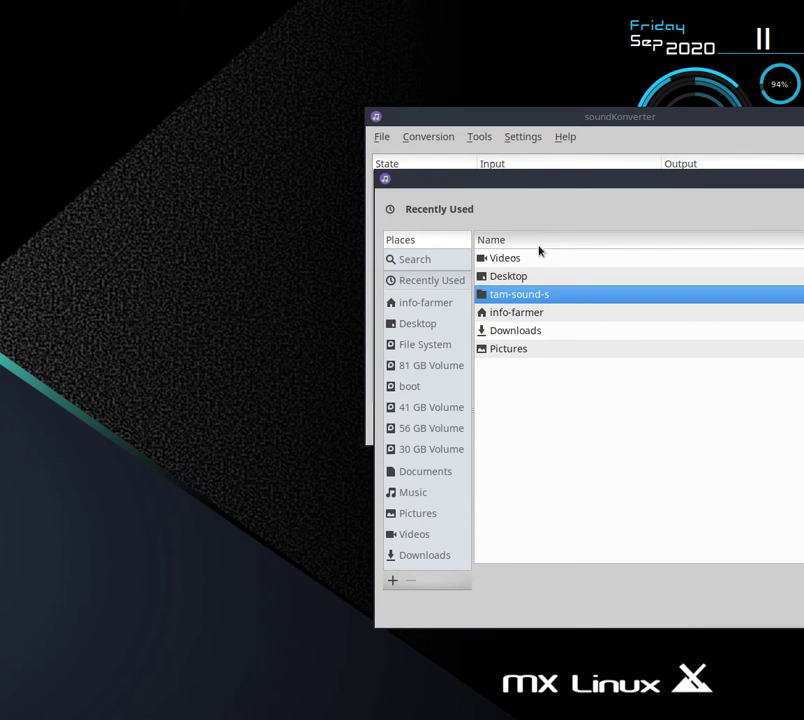
drag(570, 183, 165, 183)
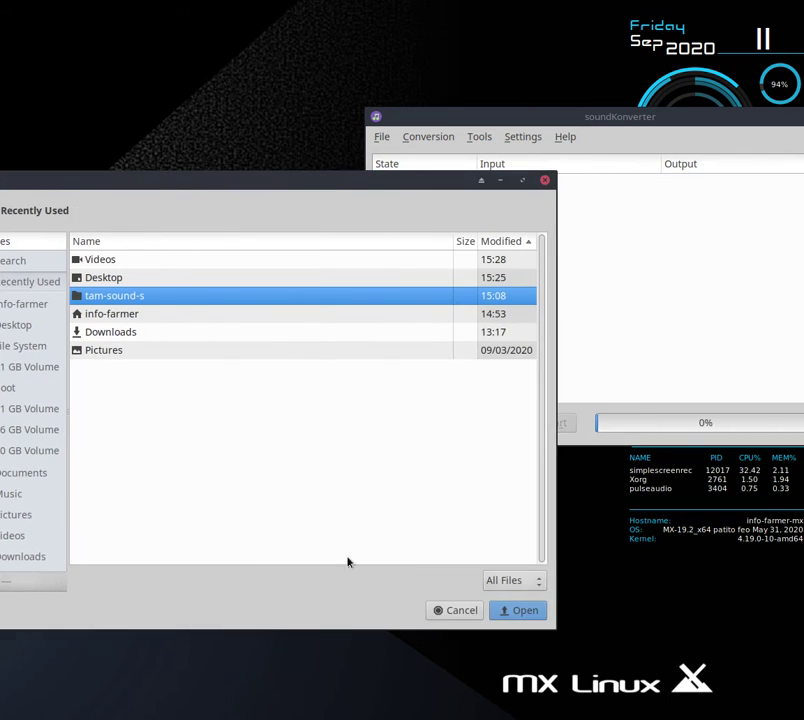
click(535, 617)
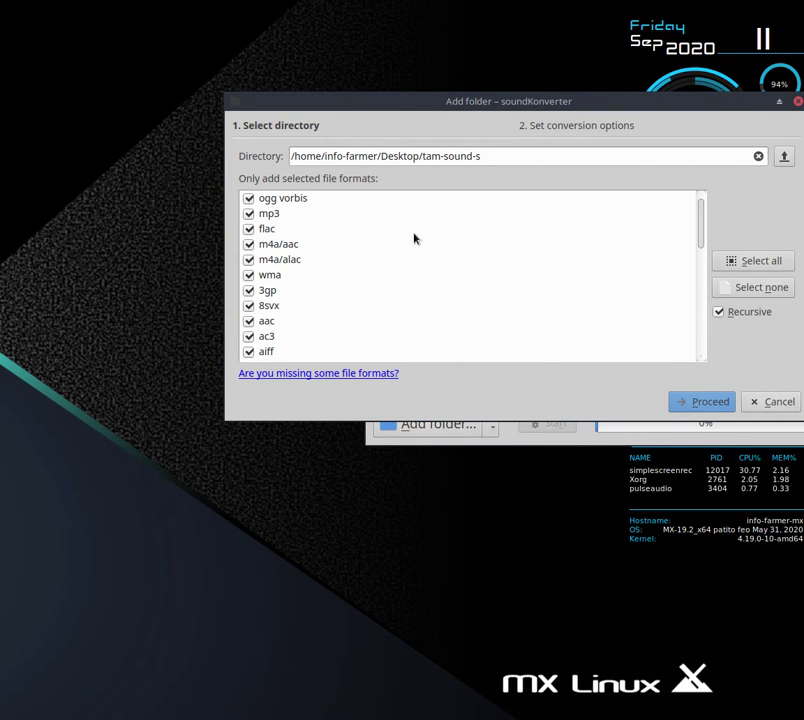
Keep all input file formats selected and add the folder with ogg vorbis output, Medium quality and the By meta data destination.
scroll(350, 242, down, 5)
scroll(352, 262, down, 4)
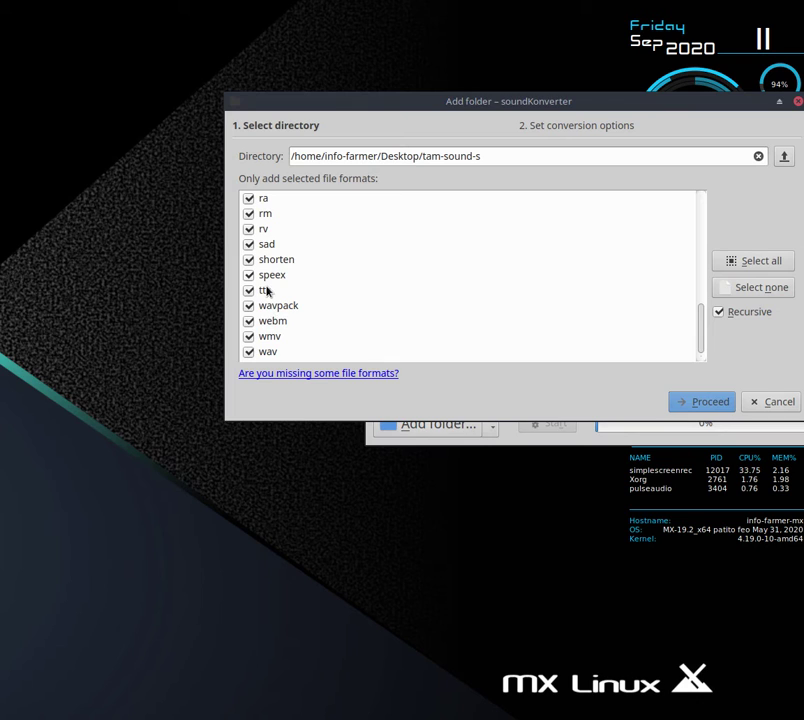
scroll(267, 290, up, 6)
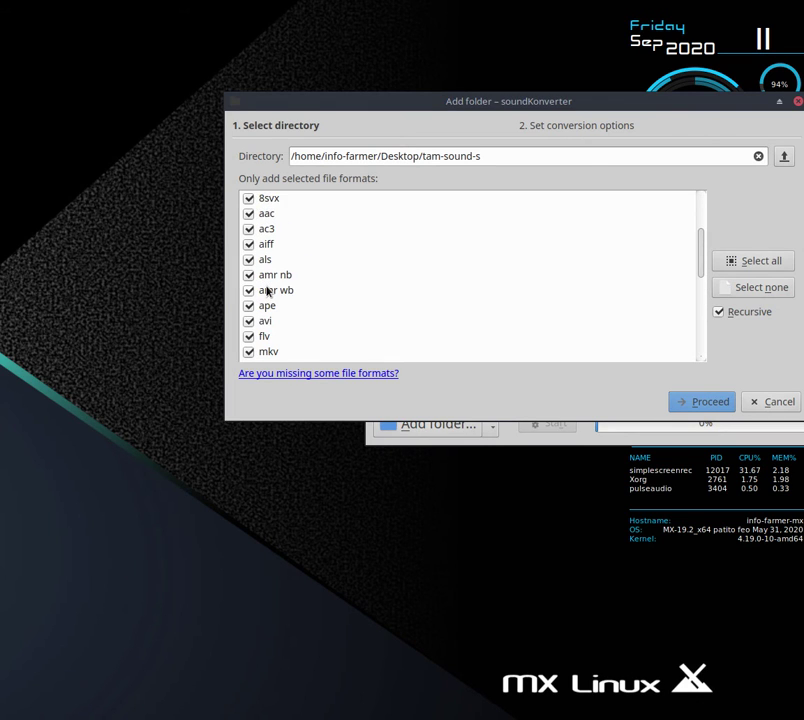
scroll(267, 290, up, 3)
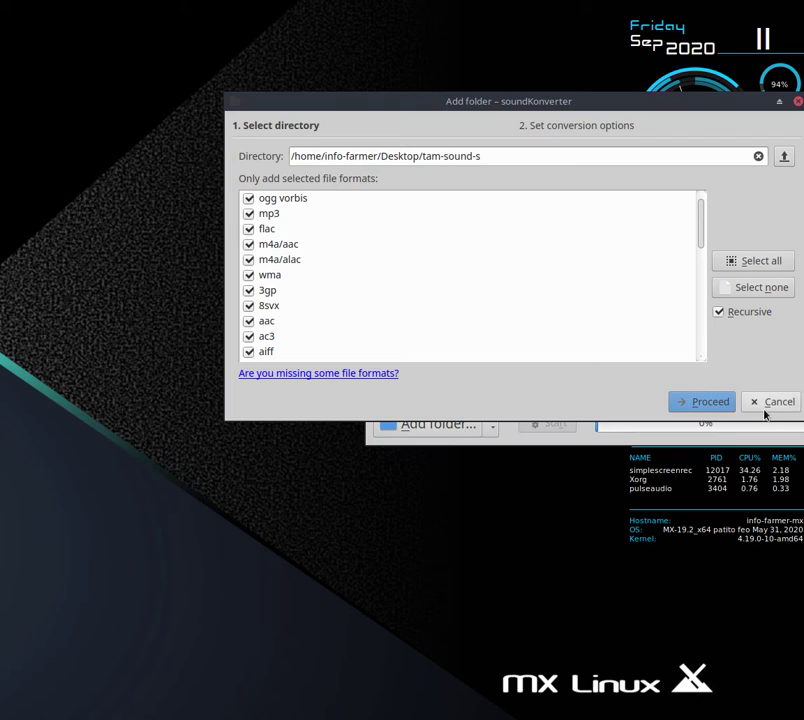
click(704, 404)
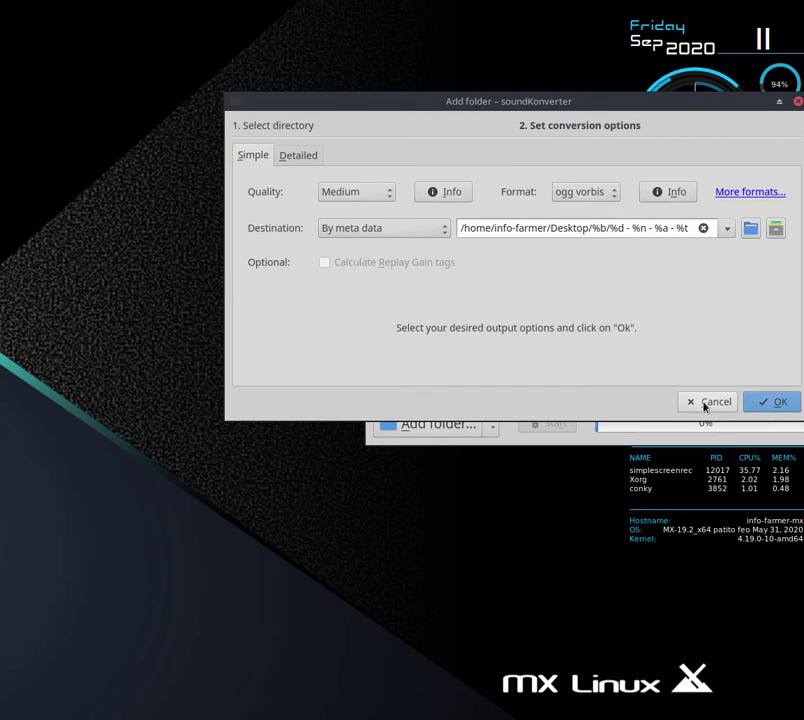
click(785, 410)
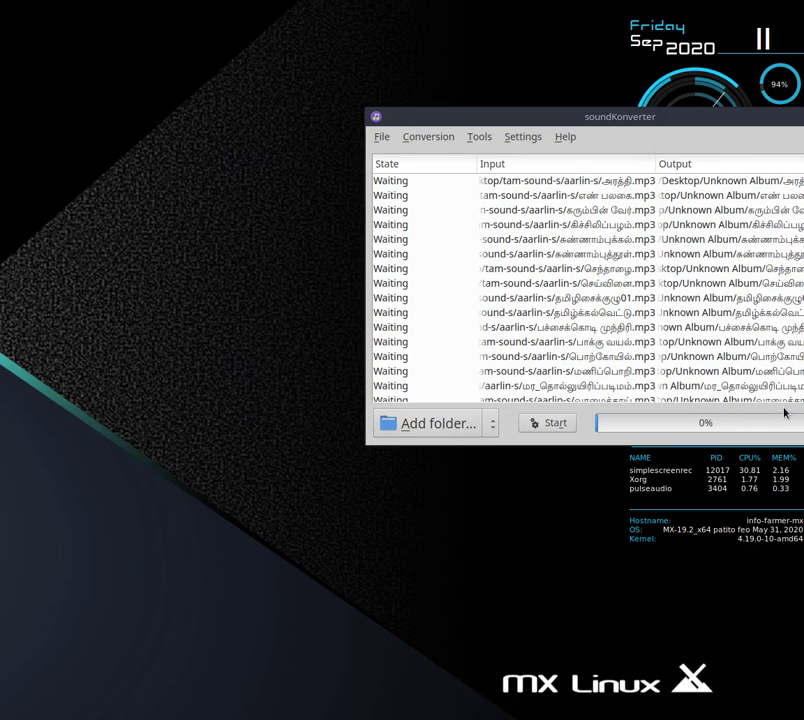
Run the conversion of all queued recordings and close soundKonverter.
click(549, 423)
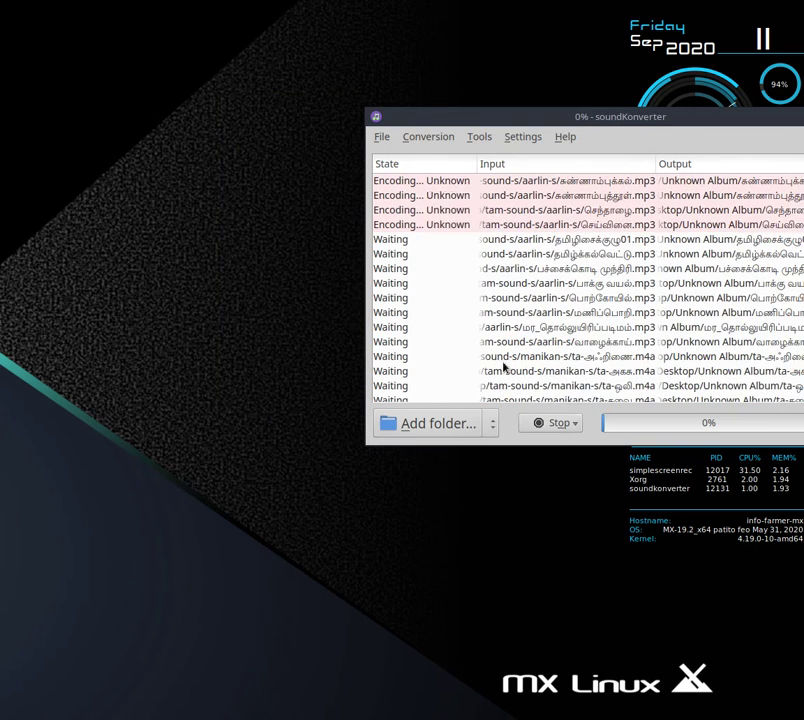
drag(580, 117, 468, 115)
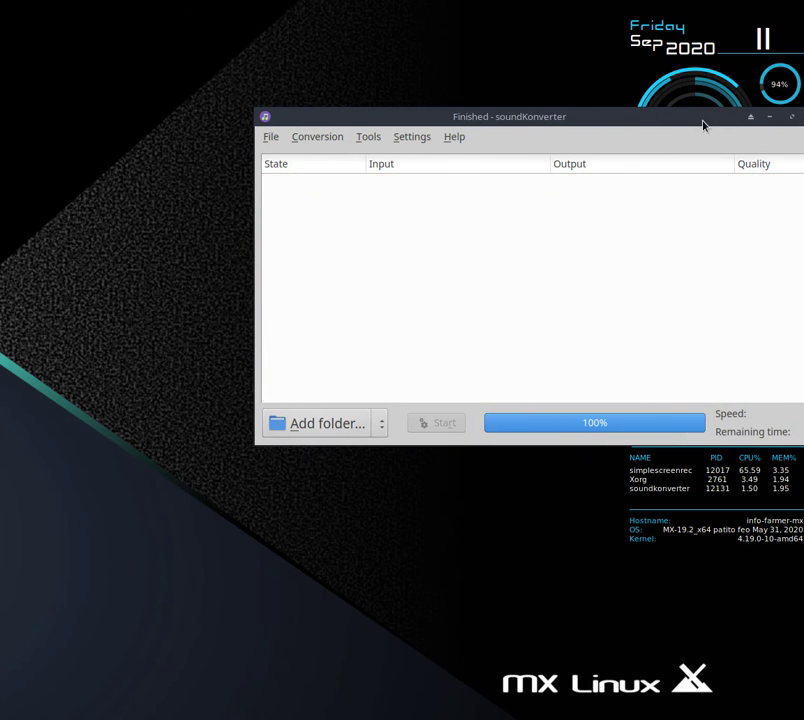
drag(703, 122, 606, 123)
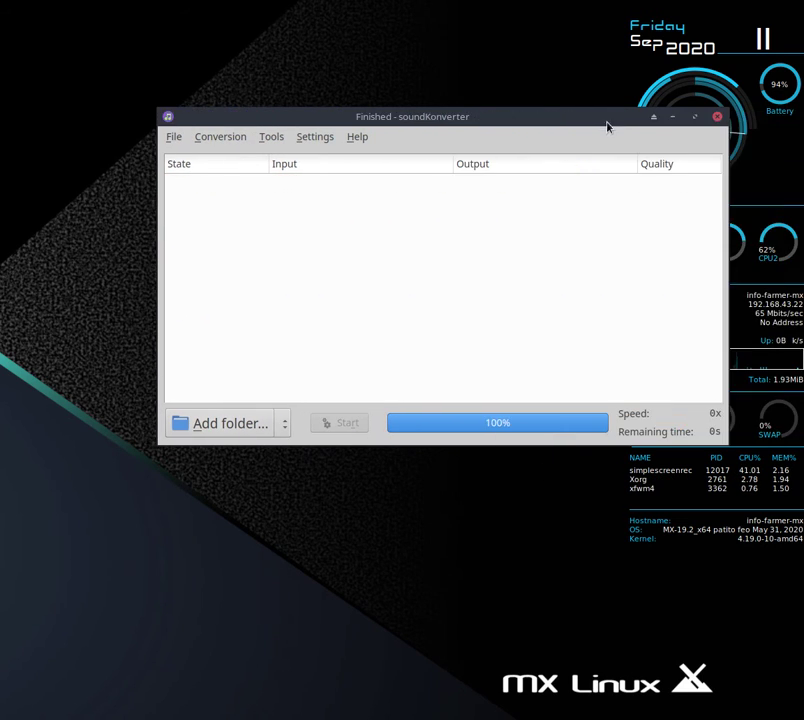
click(717, 118)
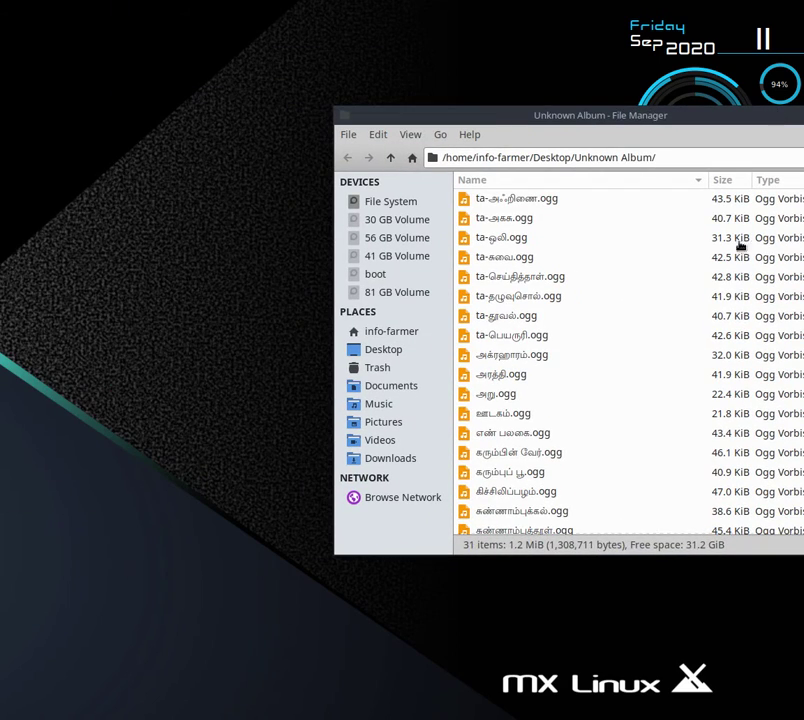
Look through the converted OGG files in the Desktop's Unknown Album folder, selecting them all to check the set.
scroll(670, 347, down, 5)
click(670, 374)
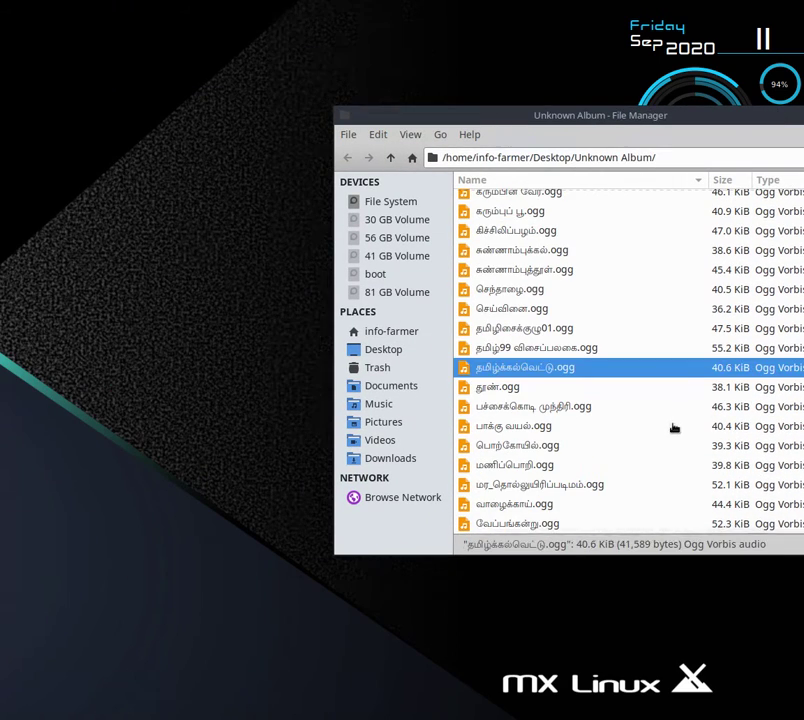
scroll(675, 489, up, 5)
click(672, 454)
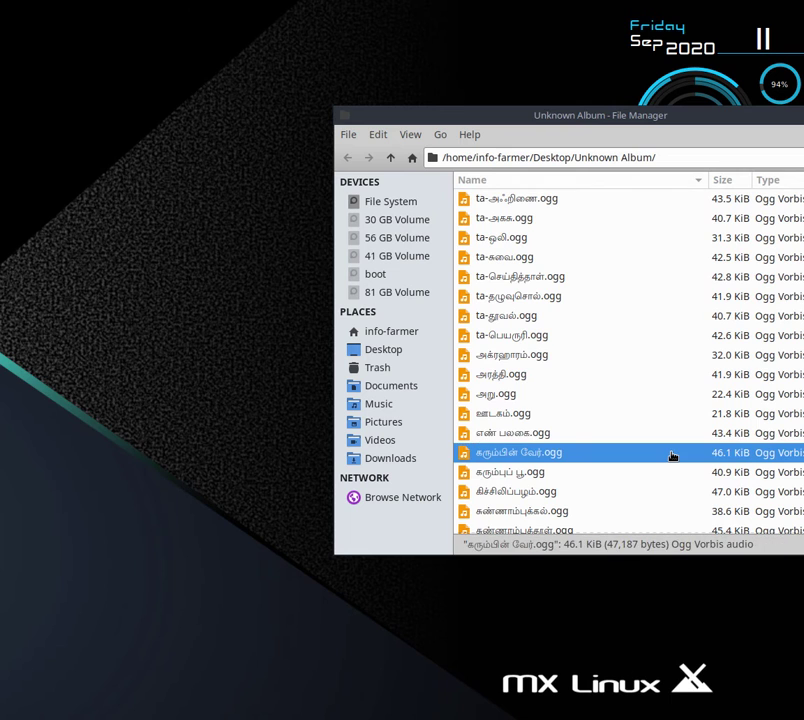
key(ctrl+a)
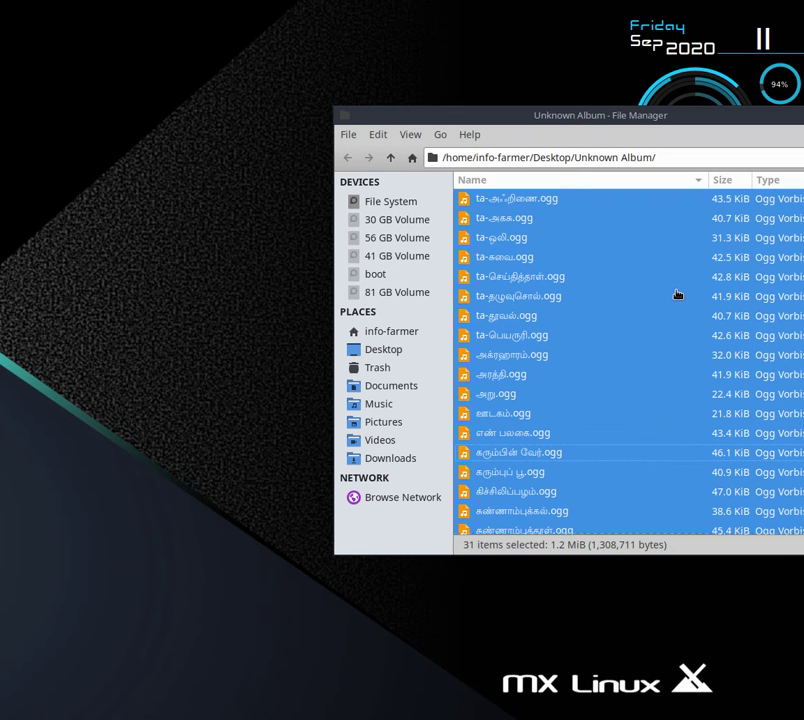
drag(683, 123, 466, 107)
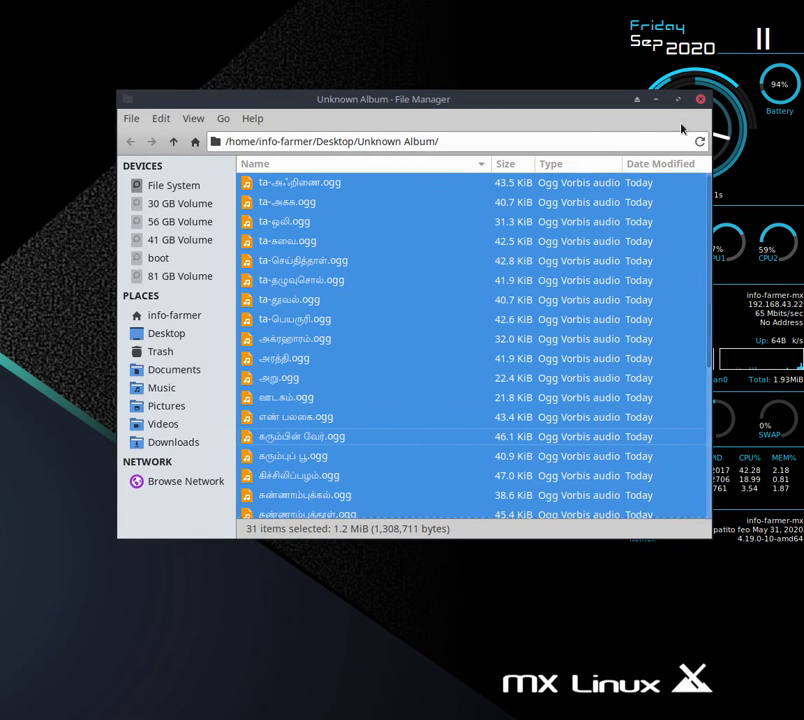
drag(377, 398, 287, 342)
drag(344, 332, 295, 354)
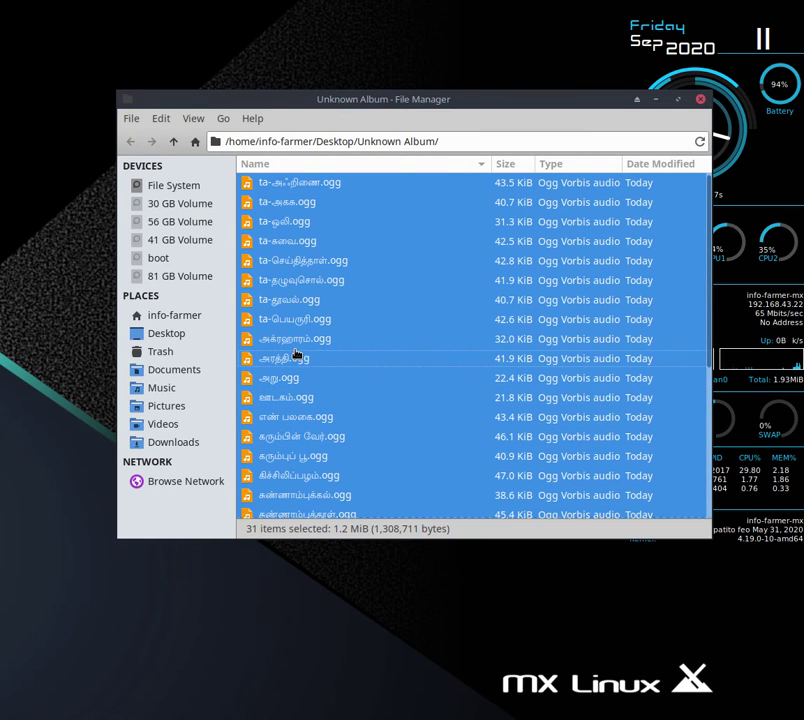
Play அரத்தி.ogg in VLC to check the converted sound, and close the player.
mouse_move(357, 360)
mouse_down()
mouse_move(375, 368)
mouse_move(354, 366)
mouse_up()
double_click(354, 366)
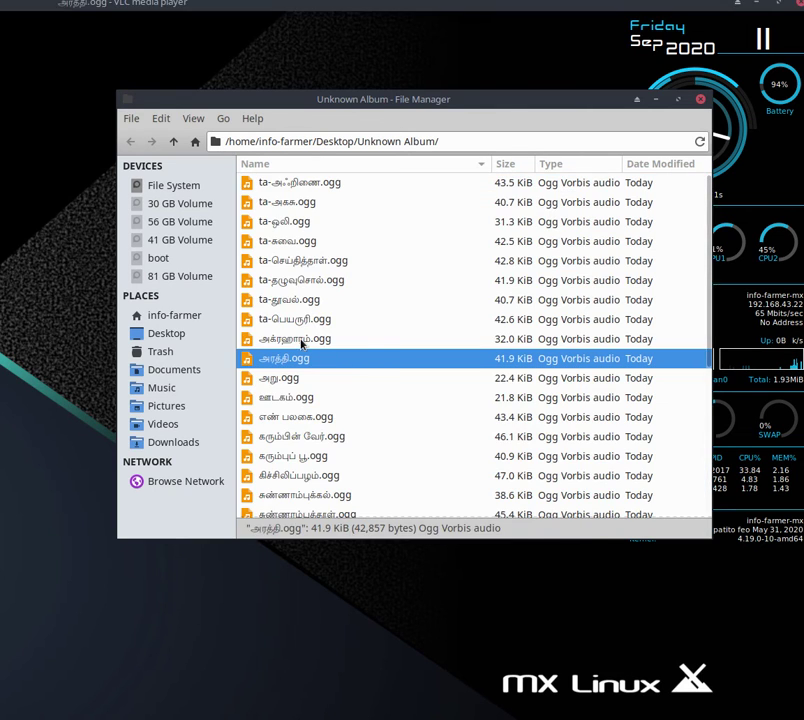
key(ctrl+q)
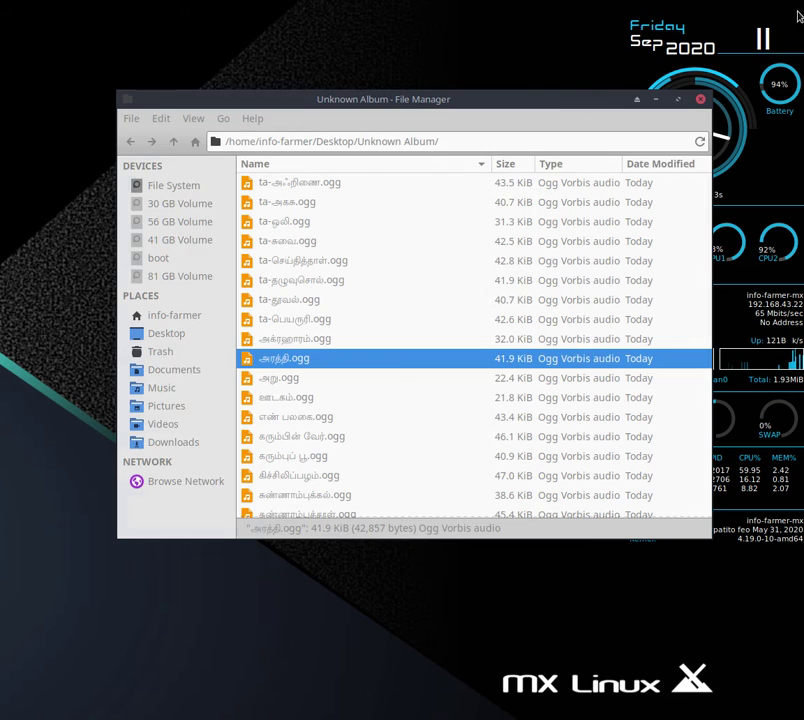
Select all OGG files in Unknown Album except those whose names already start with ta-.
click(527, 385)
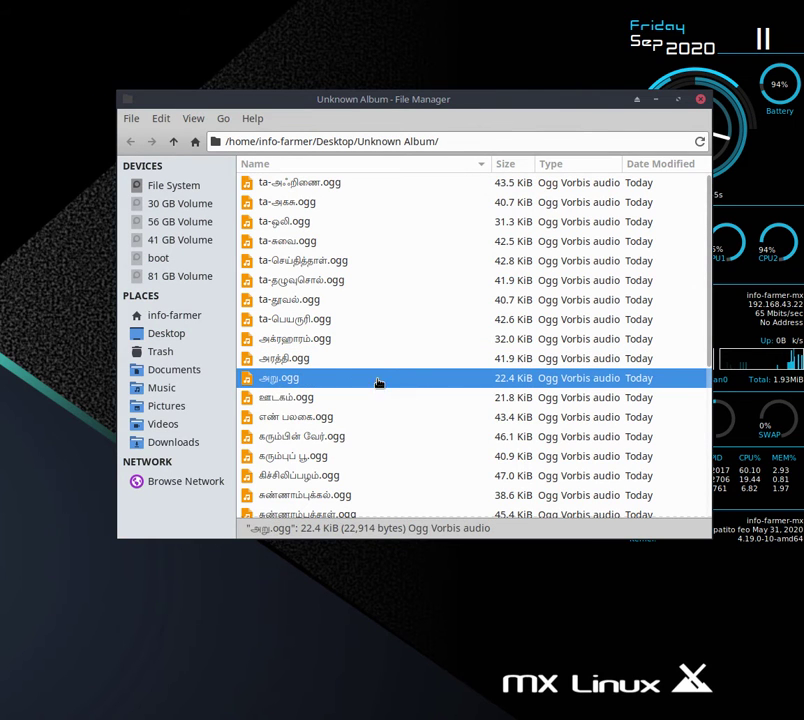
key(ctrl+a)
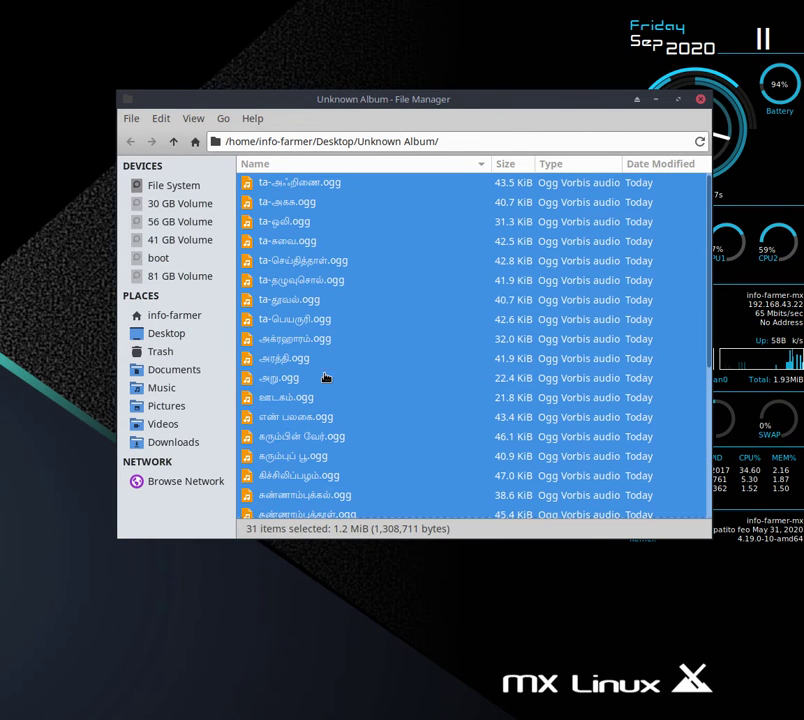
ctrl+click(328, 186)
ctrl+click(328, 204)
ctrl+click(318, 222)
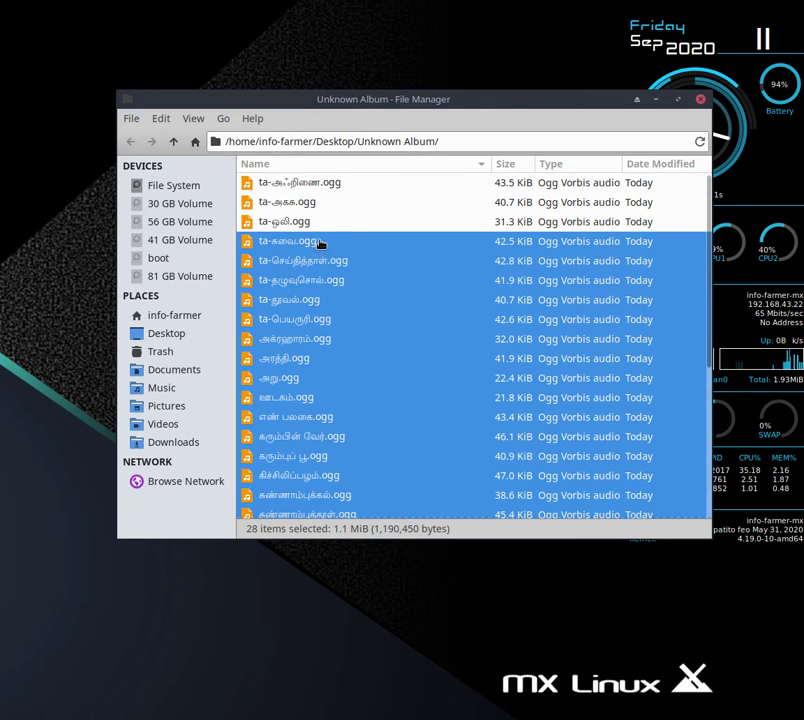
ctrl+click(321, 243)
ctrl+click(332, 262)
ctrl+click(338, 281)
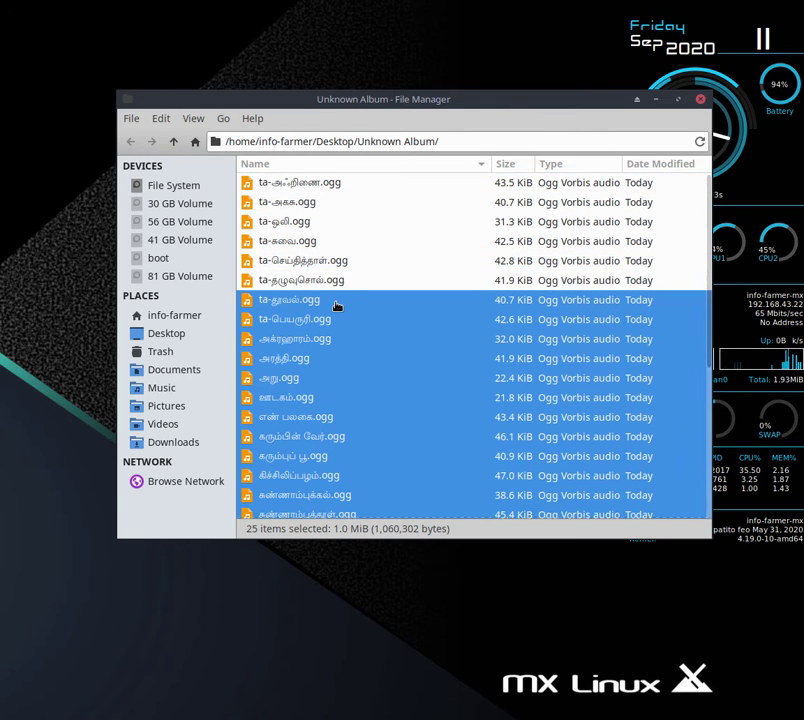
ctrl+click(336, 300)
ctrl+click(335, 320)
ctrl+click(335, 327)
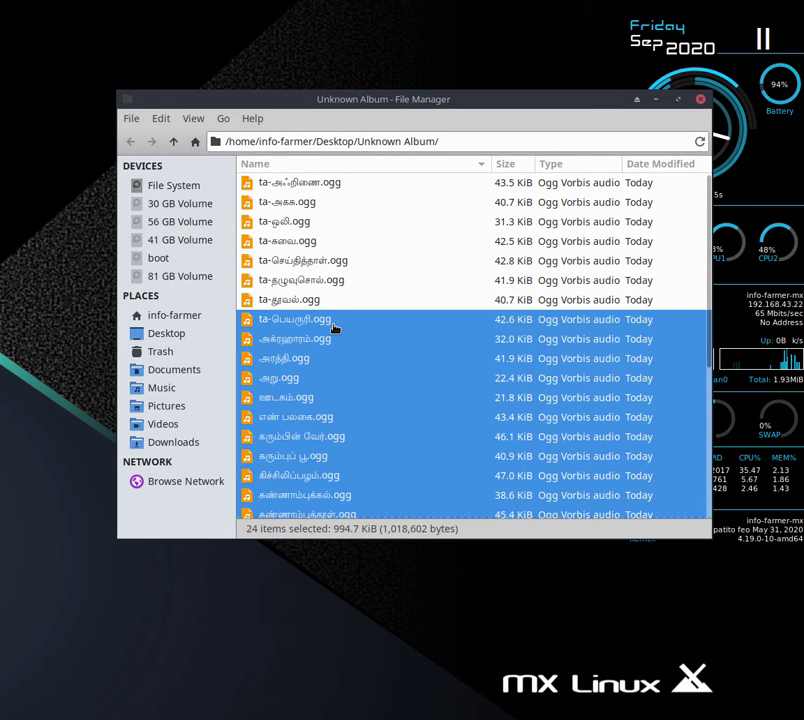
ctrl+click(335, 320)
ctrl+click(375, 362)
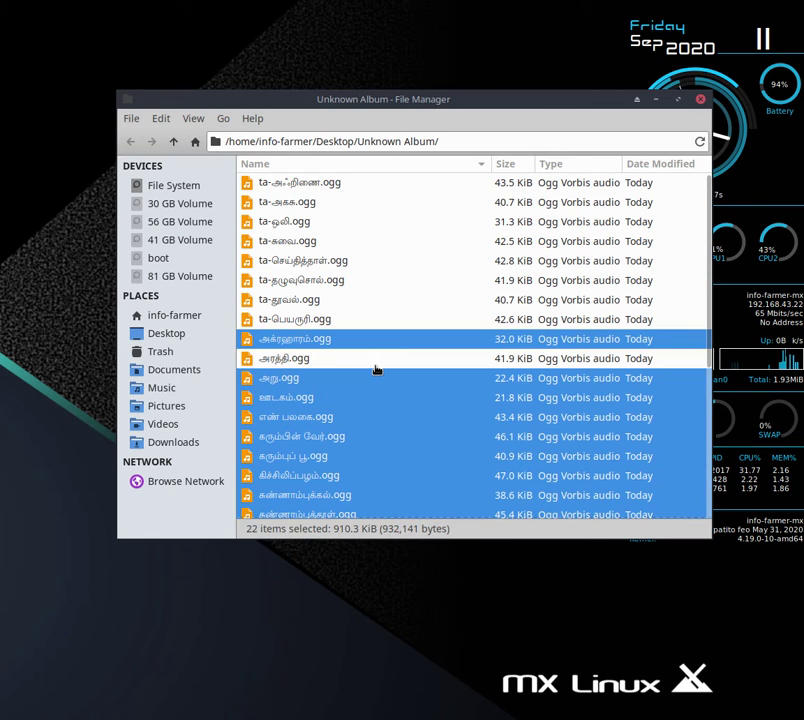
ctrl+click(375, 366)
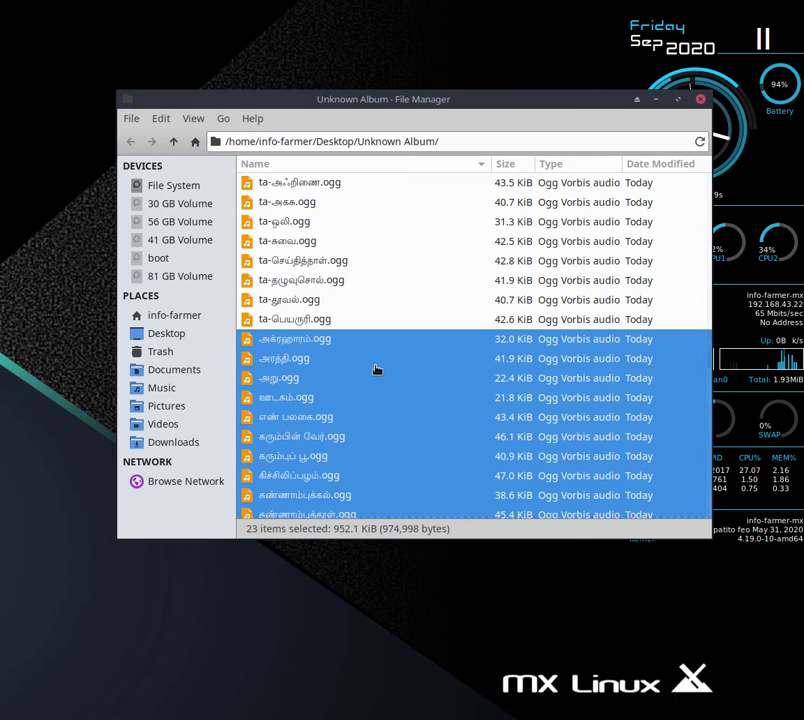
Bulk-rename the selected OGG files by inserting ta- at the front of each name, at position 0.
right_click(375, 366)
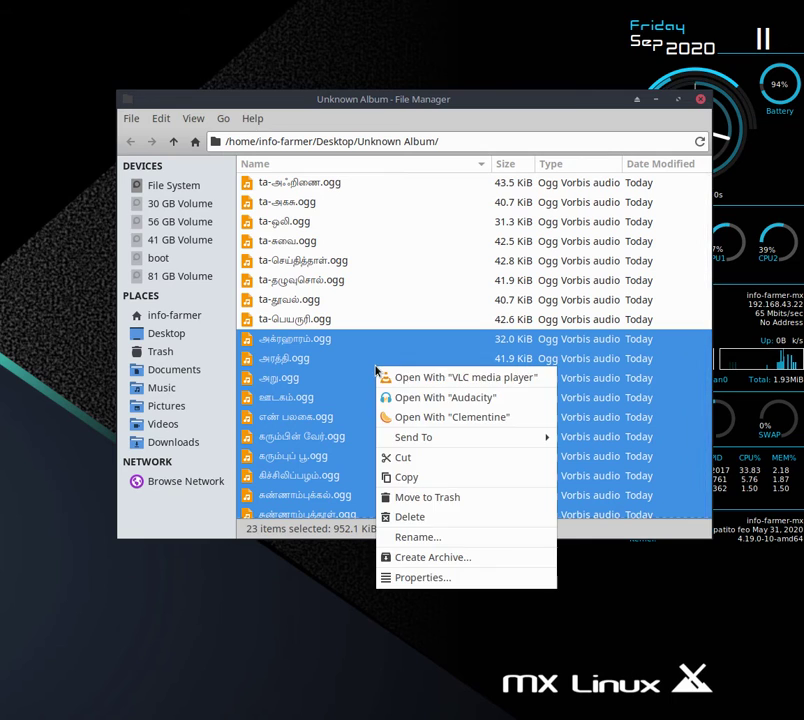
click(463, 543)
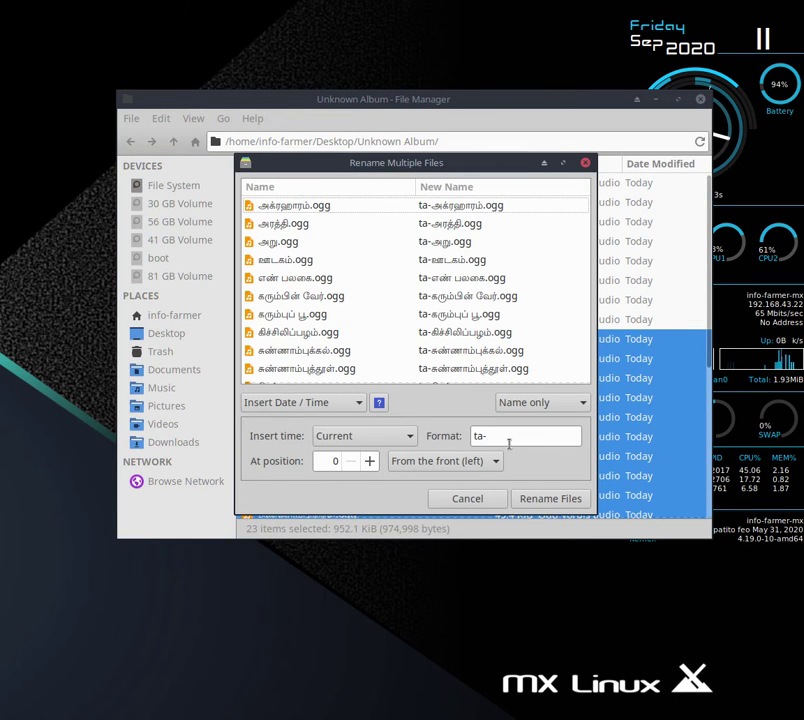
drag(510, 437, 473, 436)
key(BackSpace)
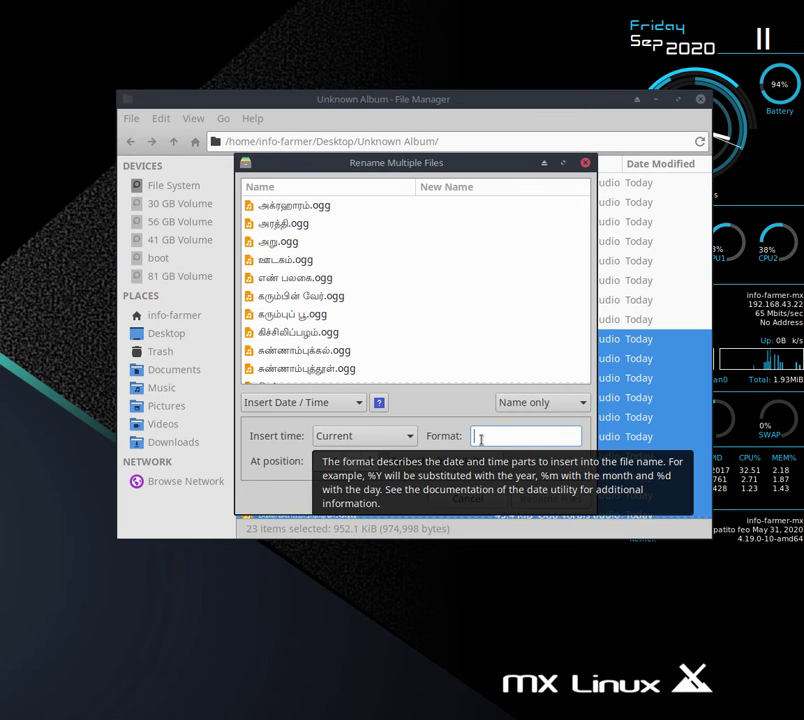
text(ta-)
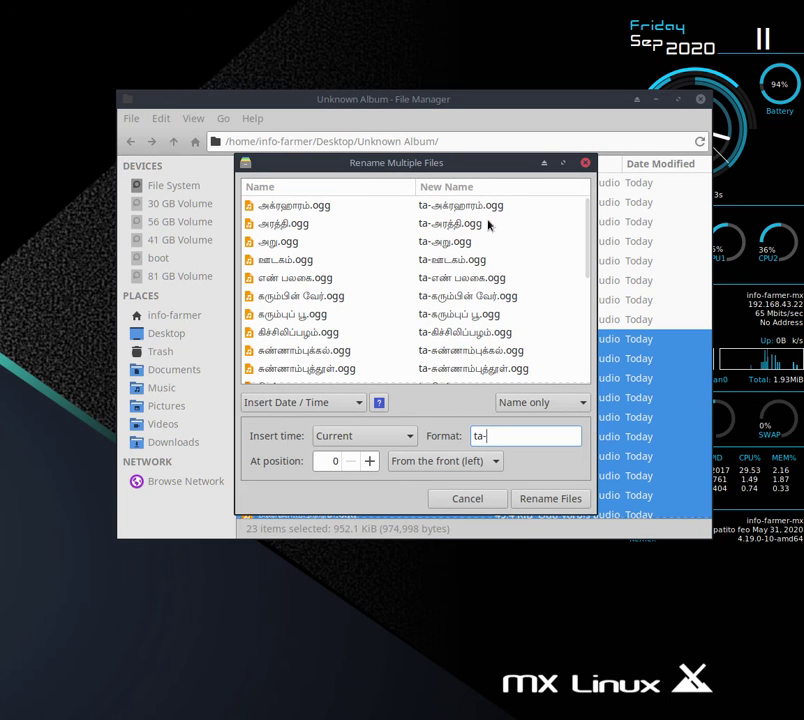
scroll(462, 311, down, 5)
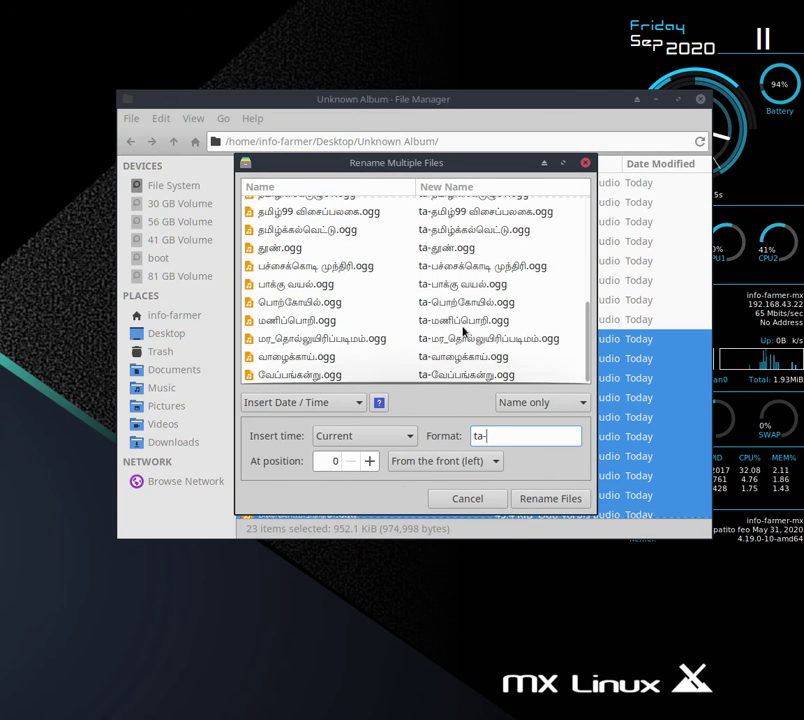
click(549, 505)
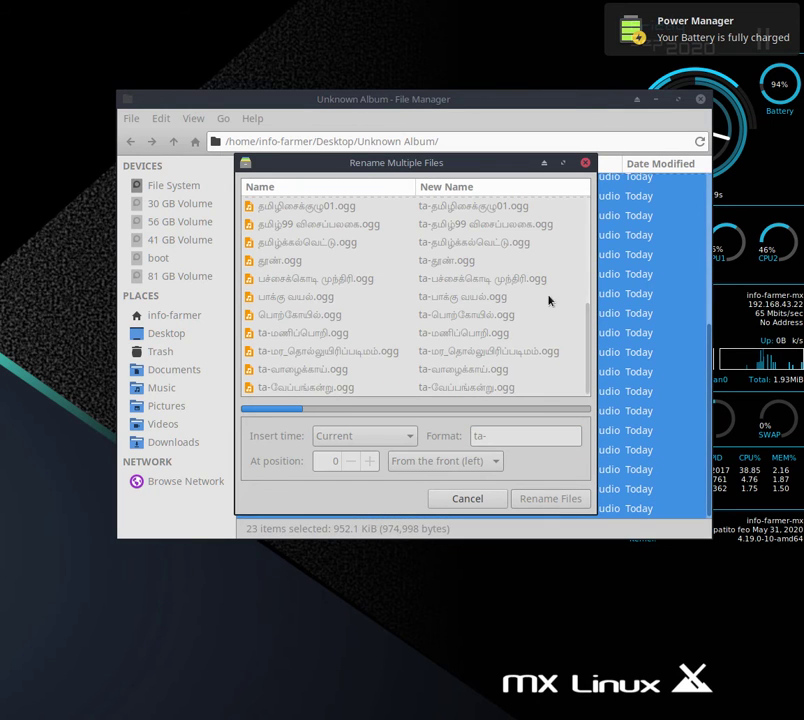
Look through the renamed files in Unknown Album for the ta- prefix, and close the folder.
drag(506, 165, 46, 186)
scroll(325, 357, up, 4)
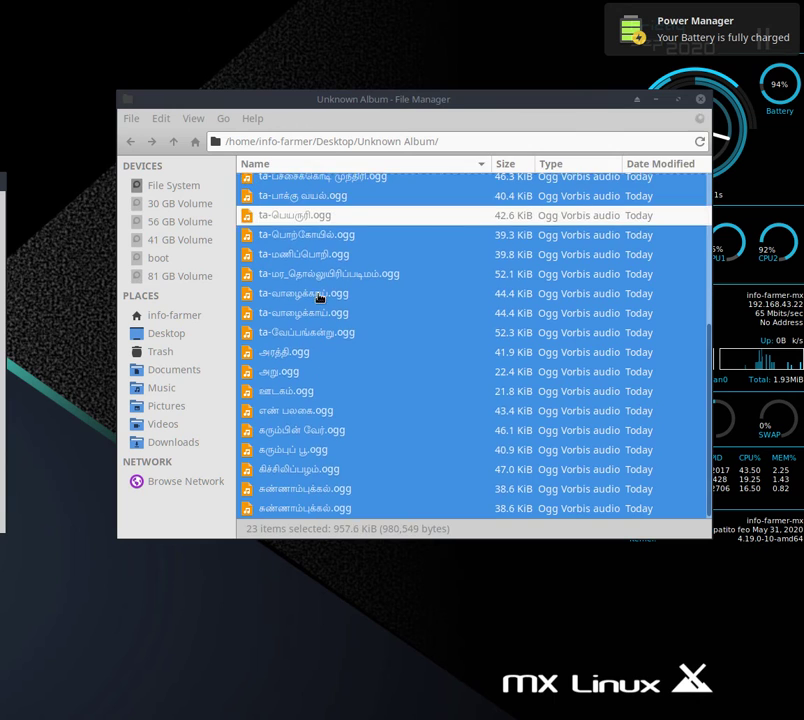
scroll(325, 515, up, 2)
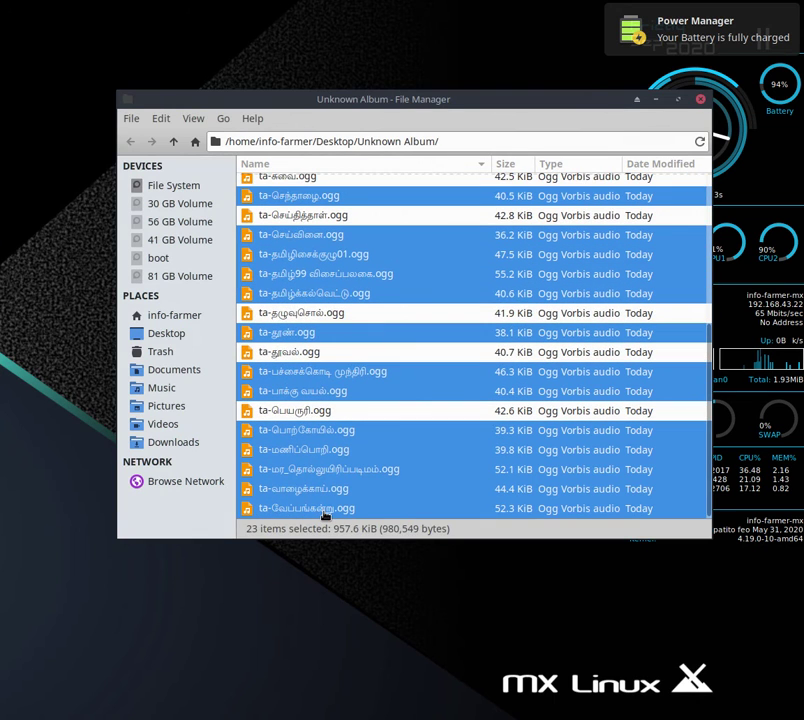
click(679, 99)
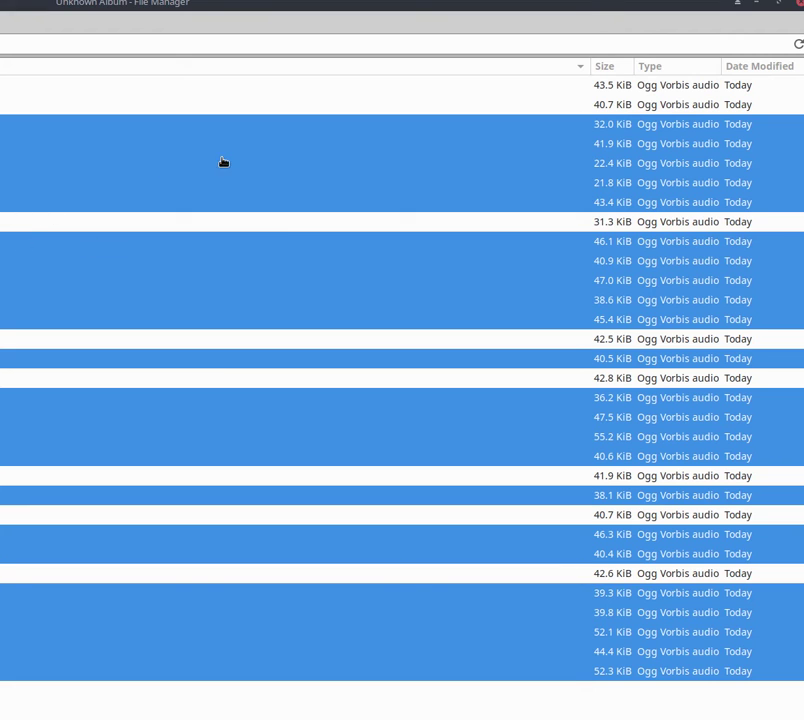
click(776, 4)
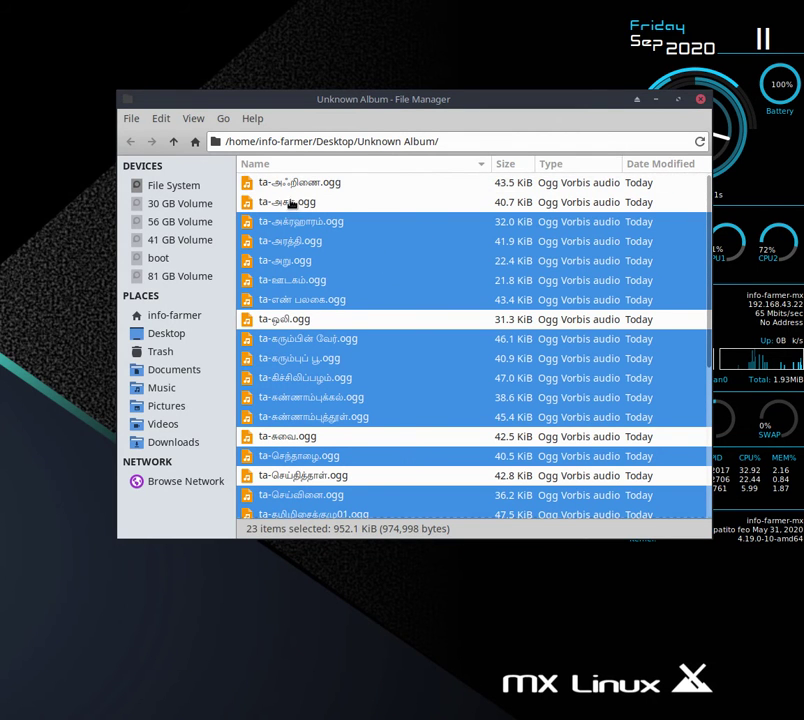
scroll(320, 288, down, 1)
scroll(318, 287, down, 4)
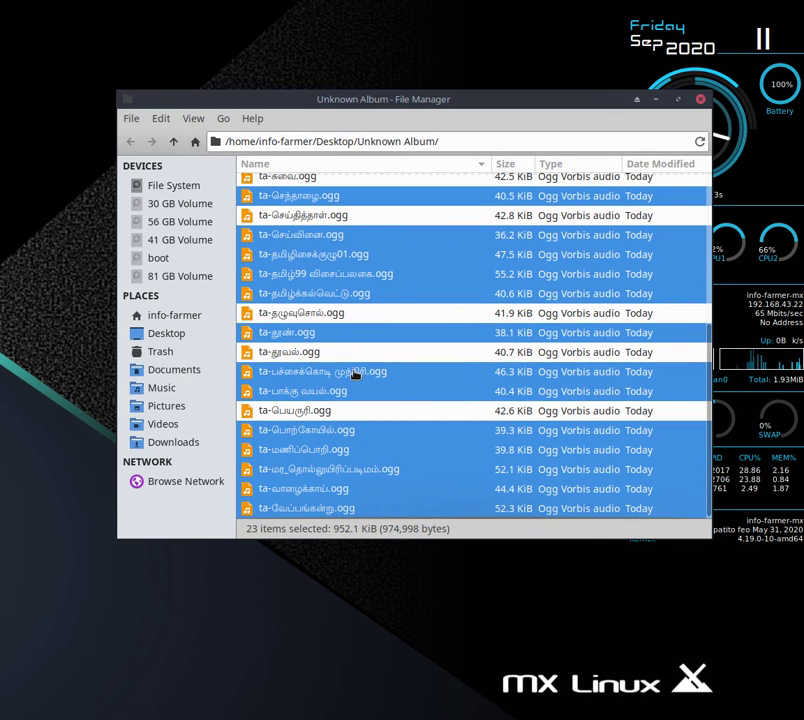
click(700, 101)
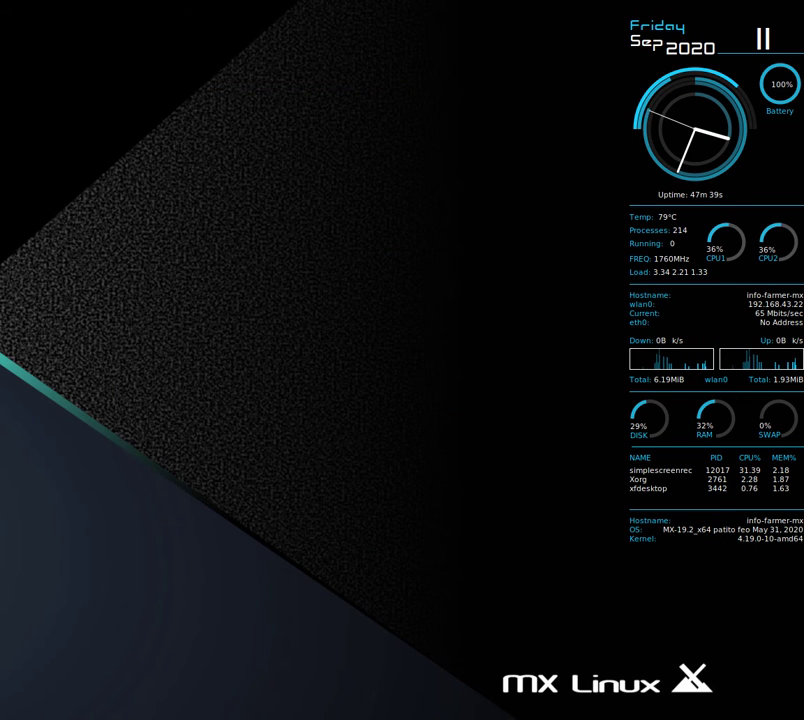
Open ta-சுண்டை.m4a from the RESULTs folder in Audacity and dismiss the welcome message.
drag(20, 8, 710, 124)
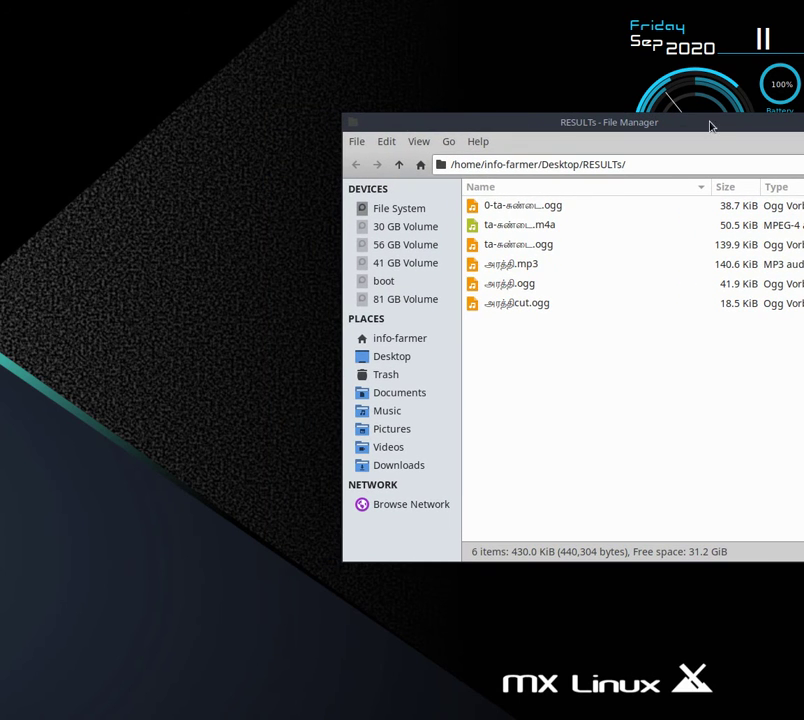
click(534, 235)
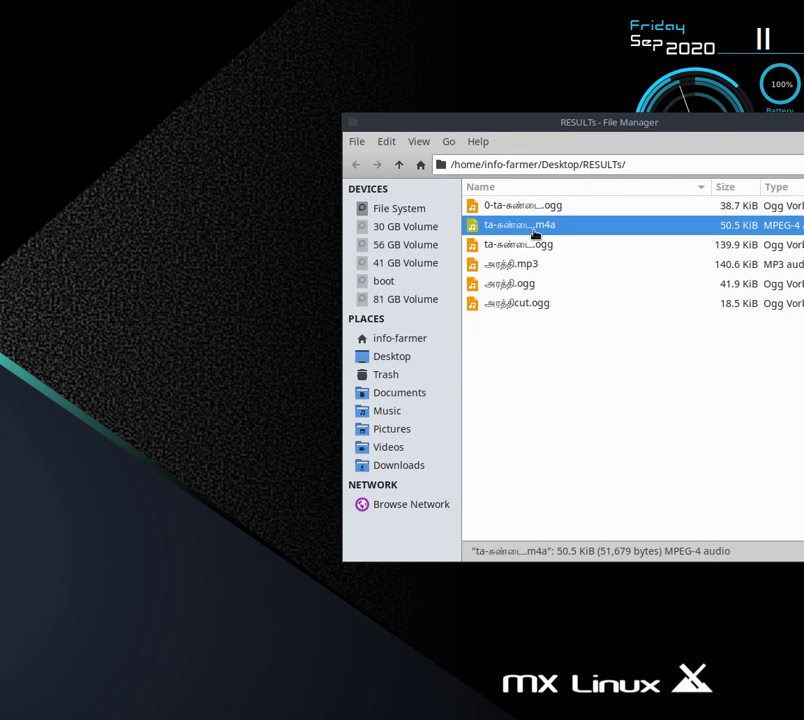
right_click(534, 235)
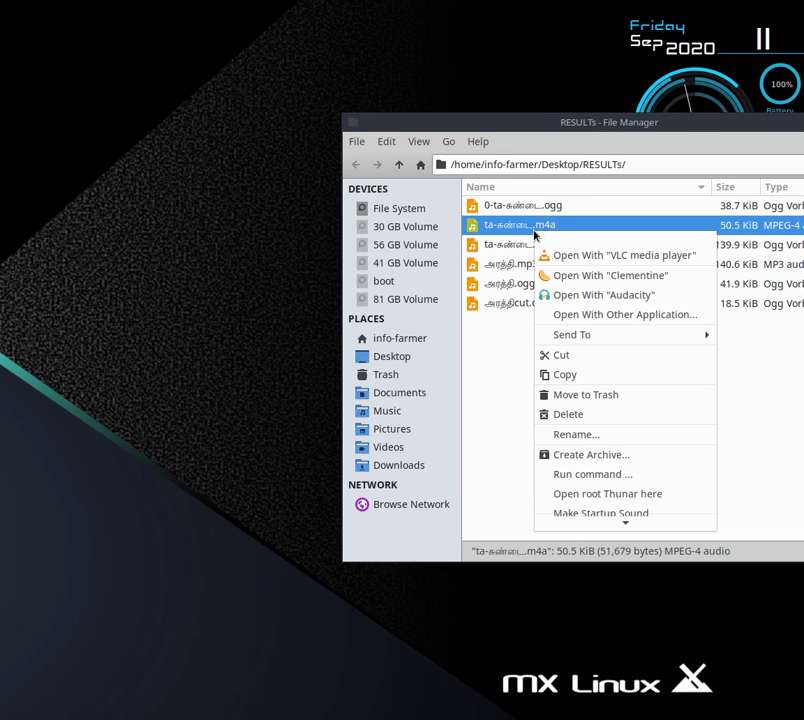
click(597, 296)
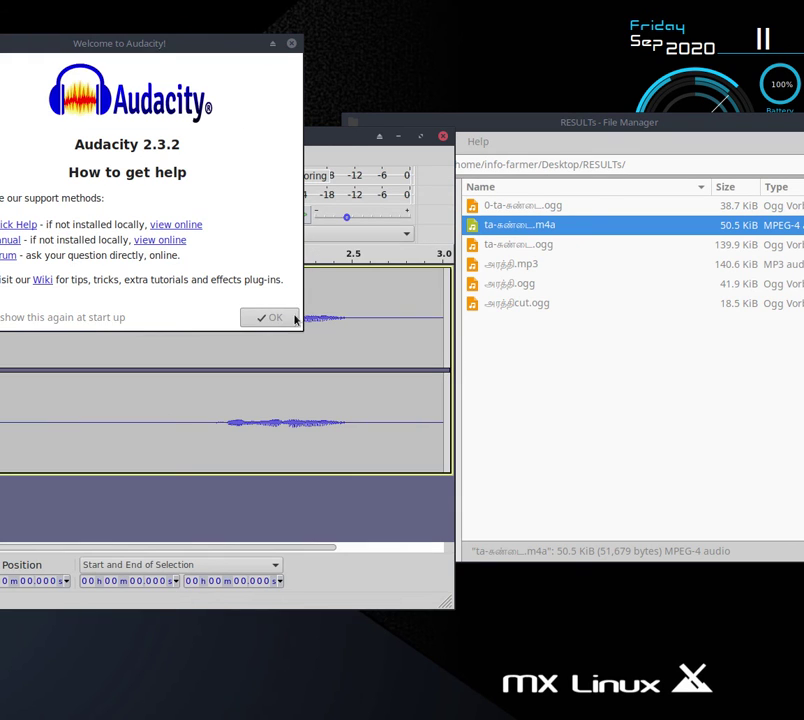
click(295, 319)
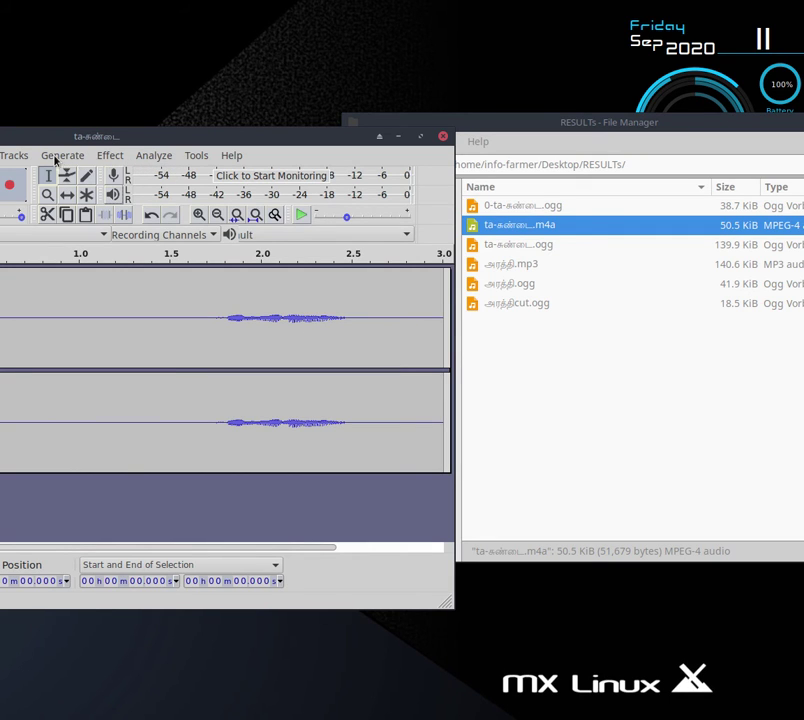
click(110, 156)
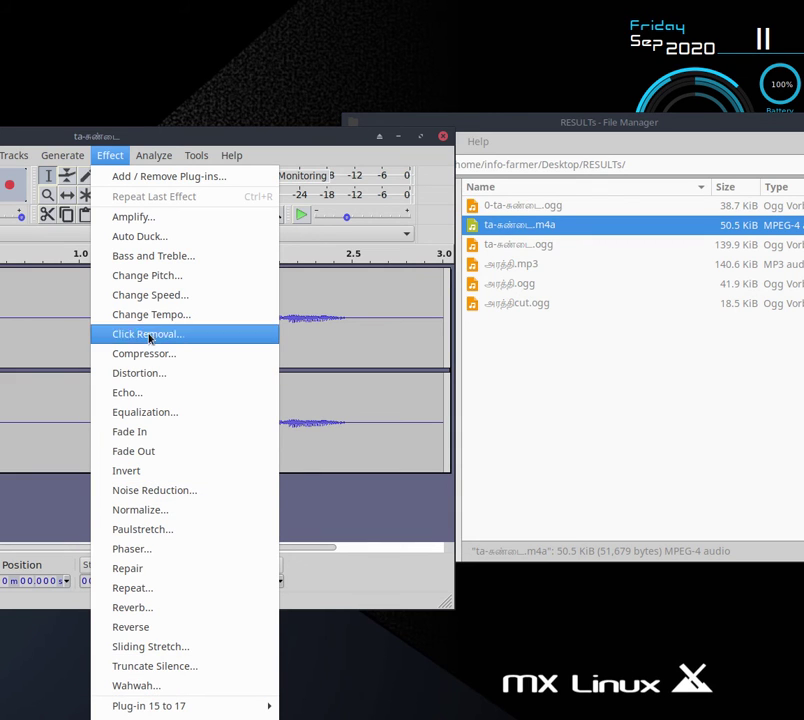
click(155, 218)
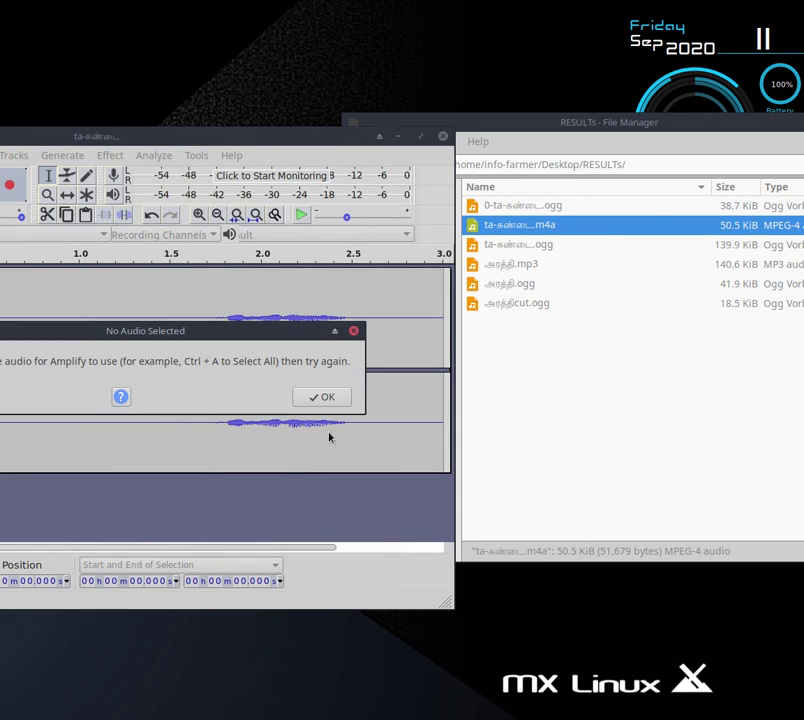
click(330, 397)
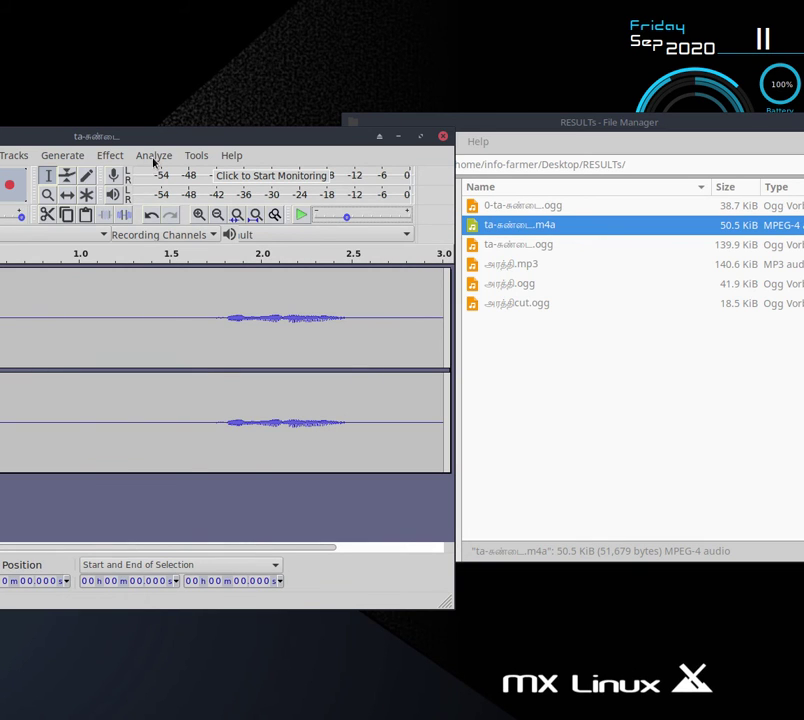
Try amplifying the whole recording by 20.341 dB, listening to the result before undoing it.
key(ctrl+a)
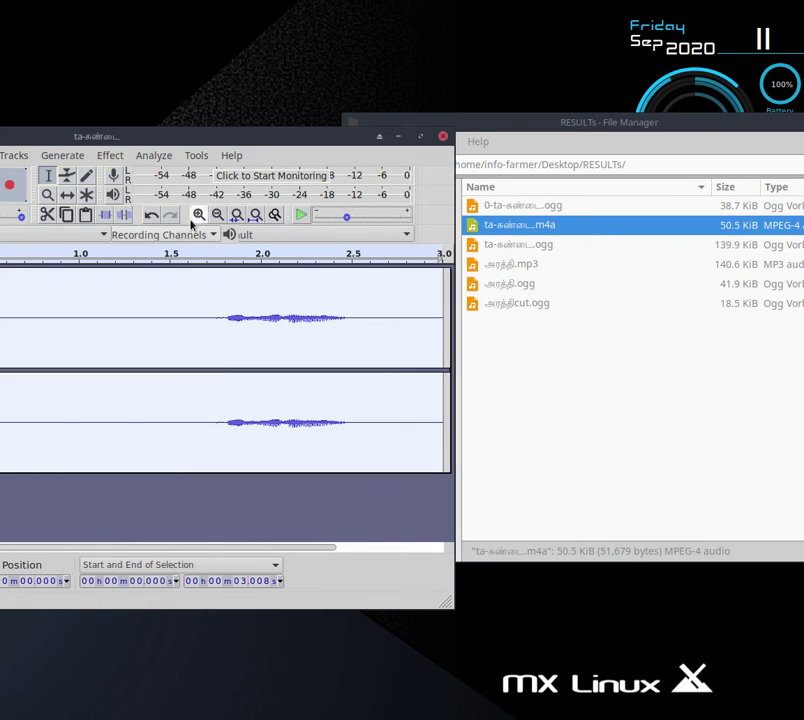
click(108, 155)
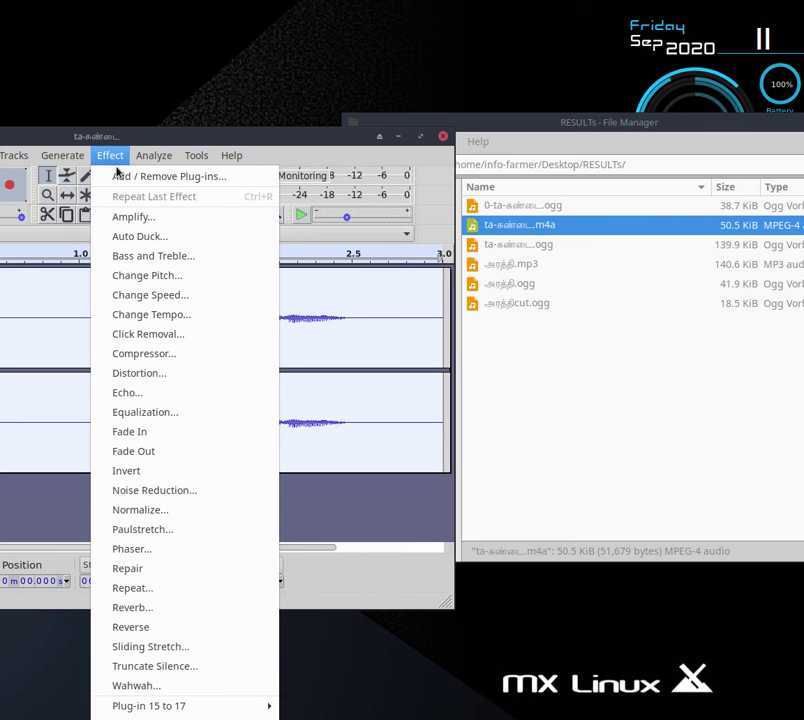
click(135, 220)
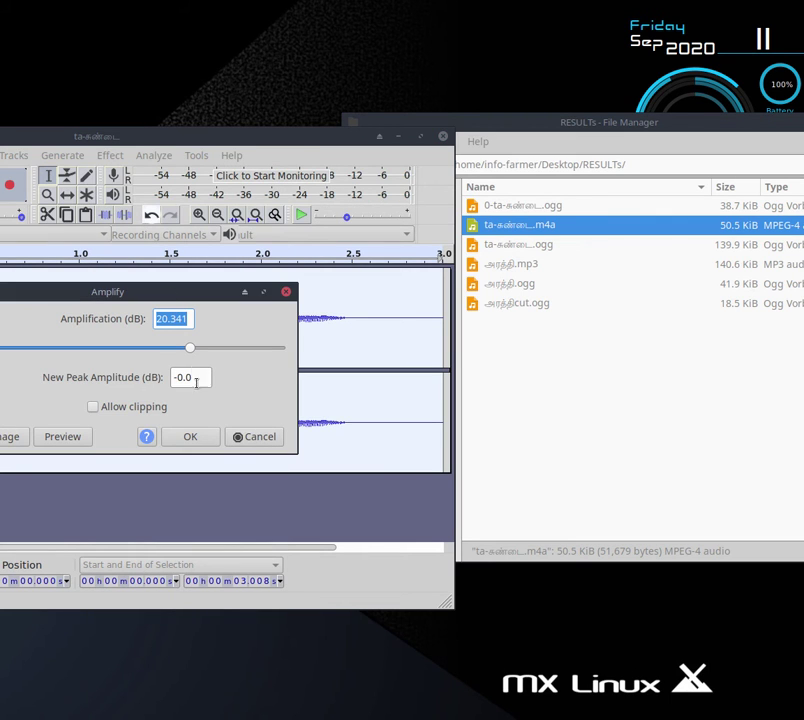
click(193, 437)
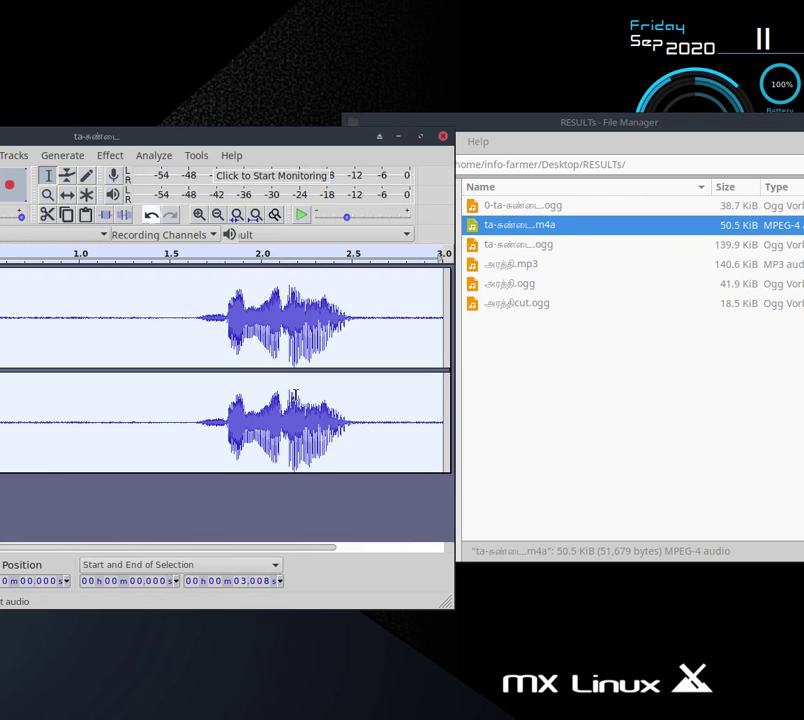
click(301, 214)
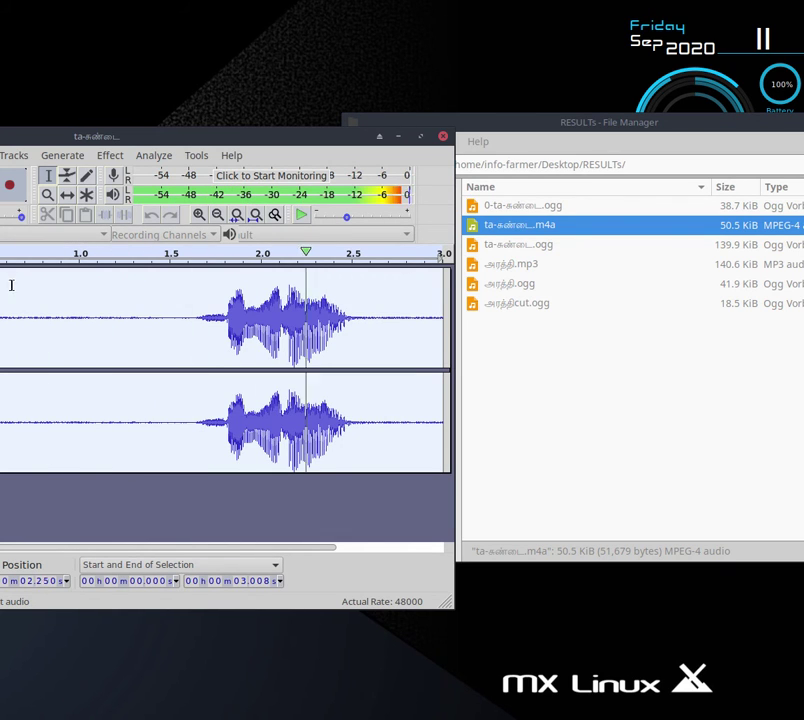
drag(221, 142, 551, 169)
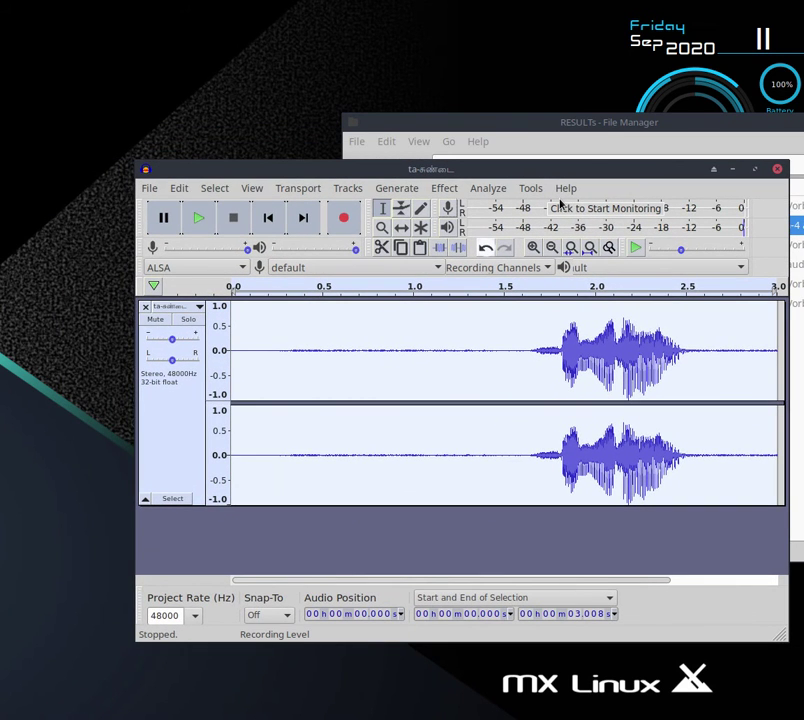
key(ctrl+z)
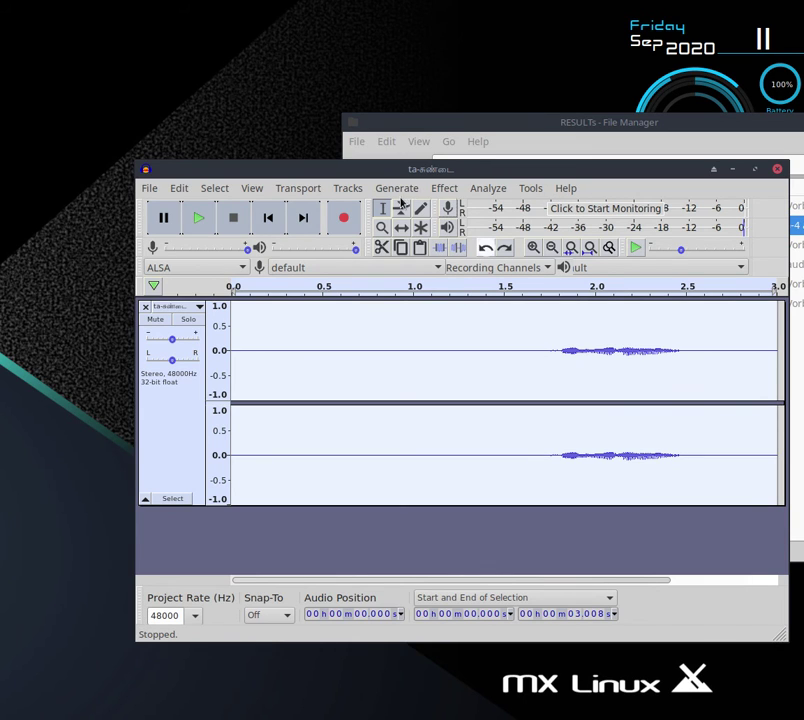
Select the entire recording and apply the Amplify effect with its default gain.
click(480, 368)
key(ctrl+a)
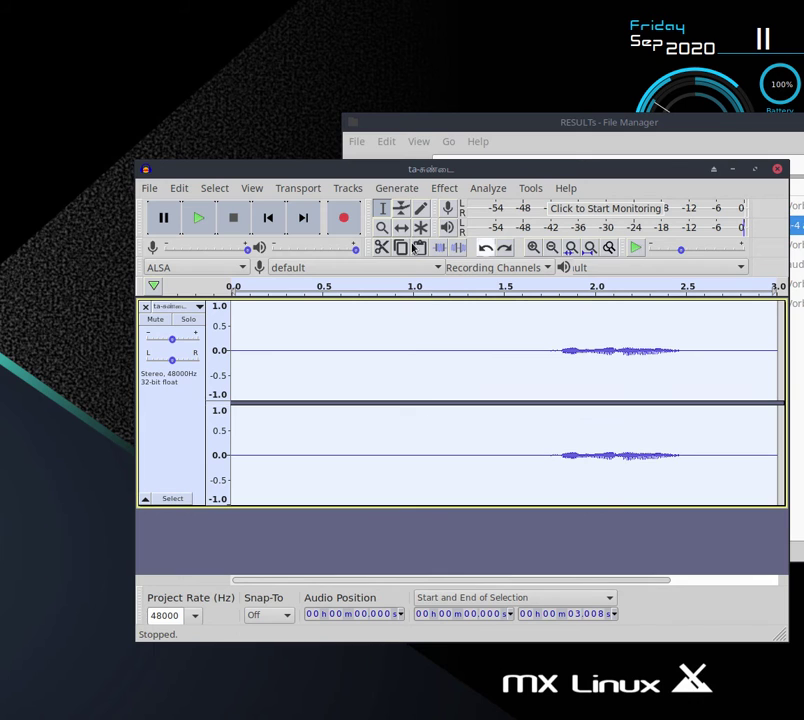
click(437, 190)
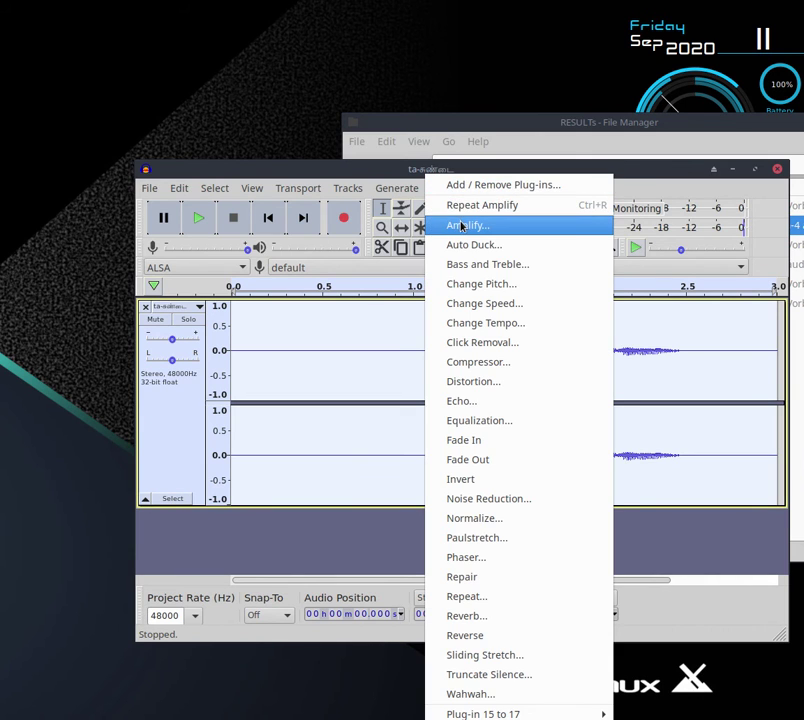
click(461, 226)
click(527, 472)
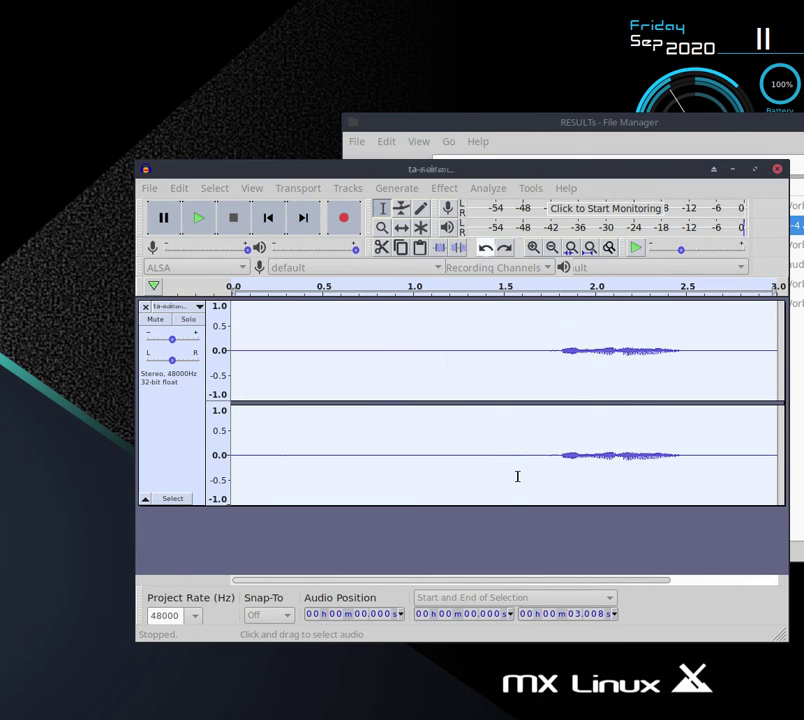
Delete the silent first 1.395 seconds of the recording and the trailing silence after about 1.379 seconds on the shortened track.
drag(520, 172, 632, 171)
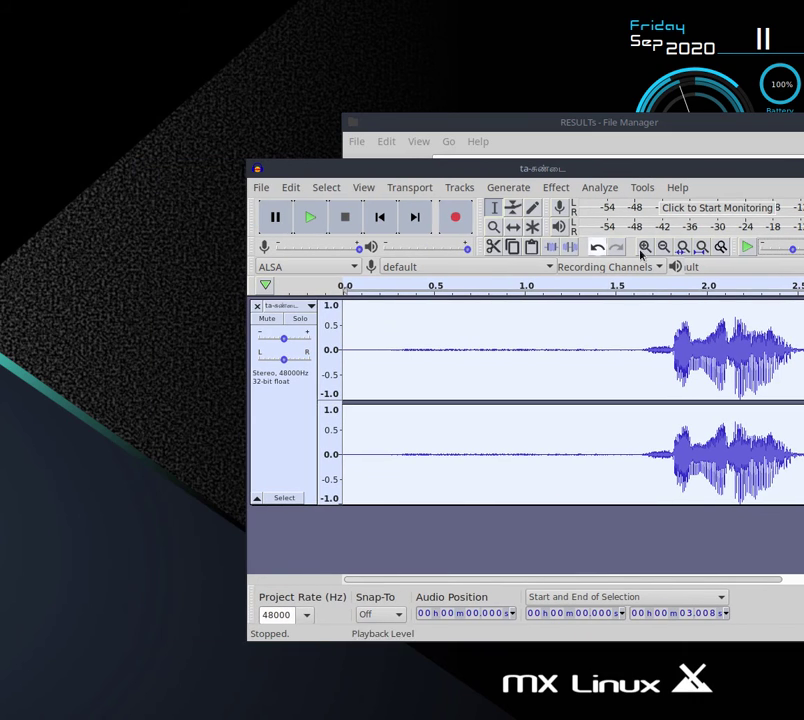
drag(595, 305, 198, 318)
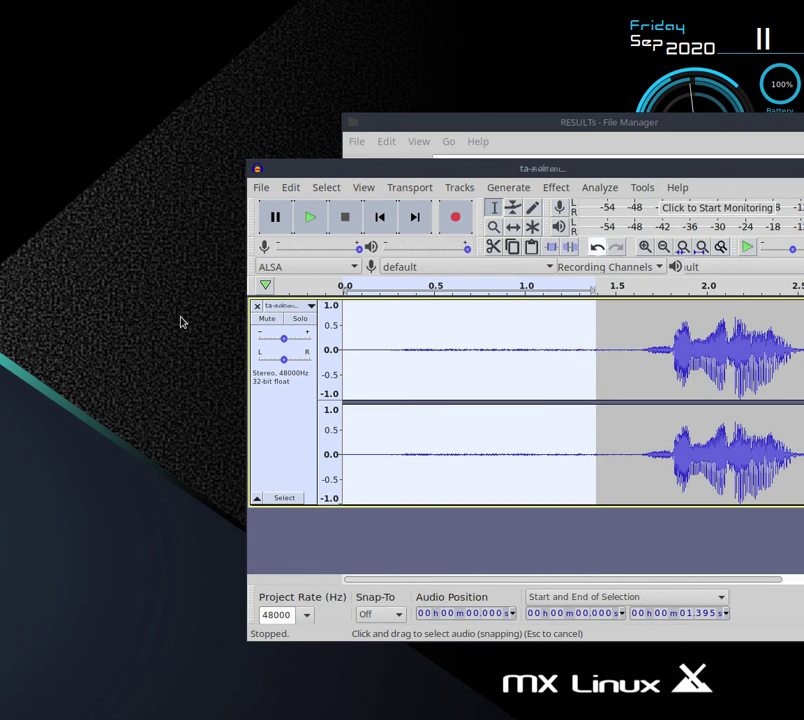
key(Delete)
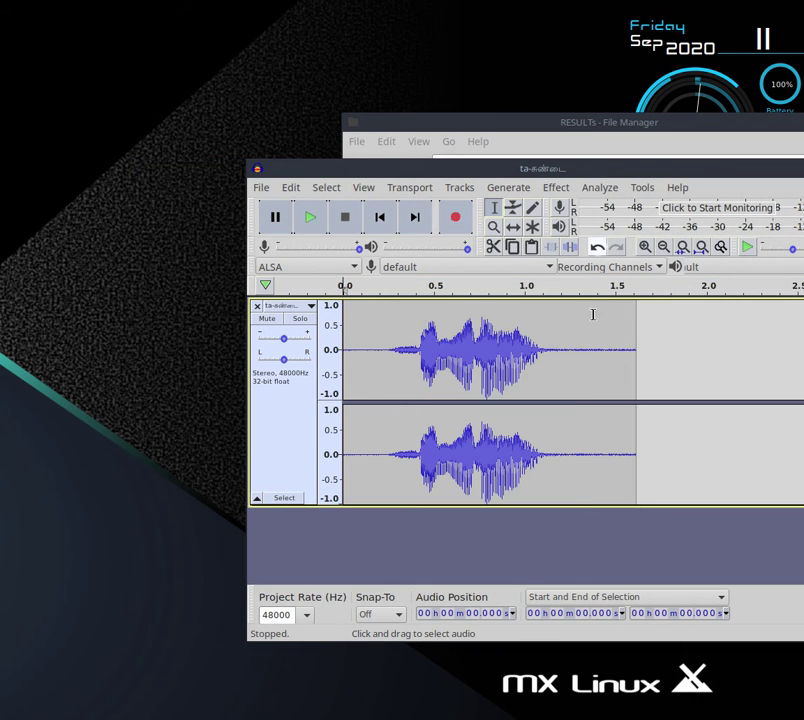
drag(592, 315, 660, 309)
key(Delete)
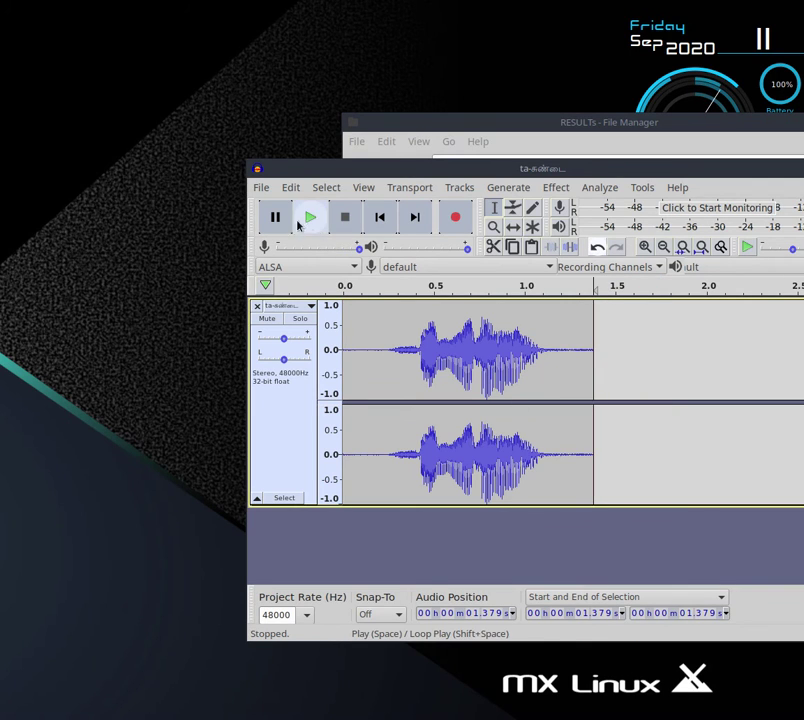
click(260, 187)
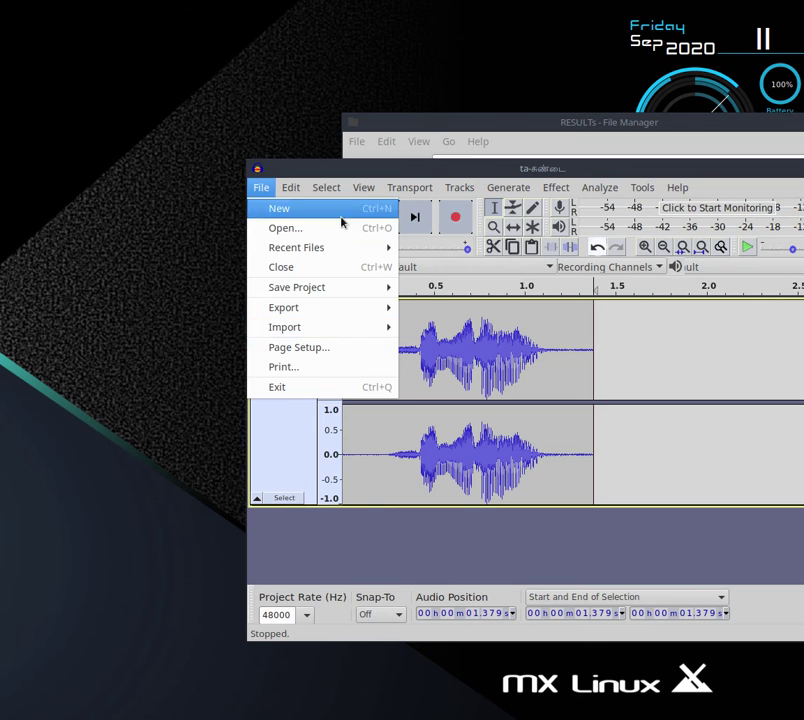
click(211, 170)
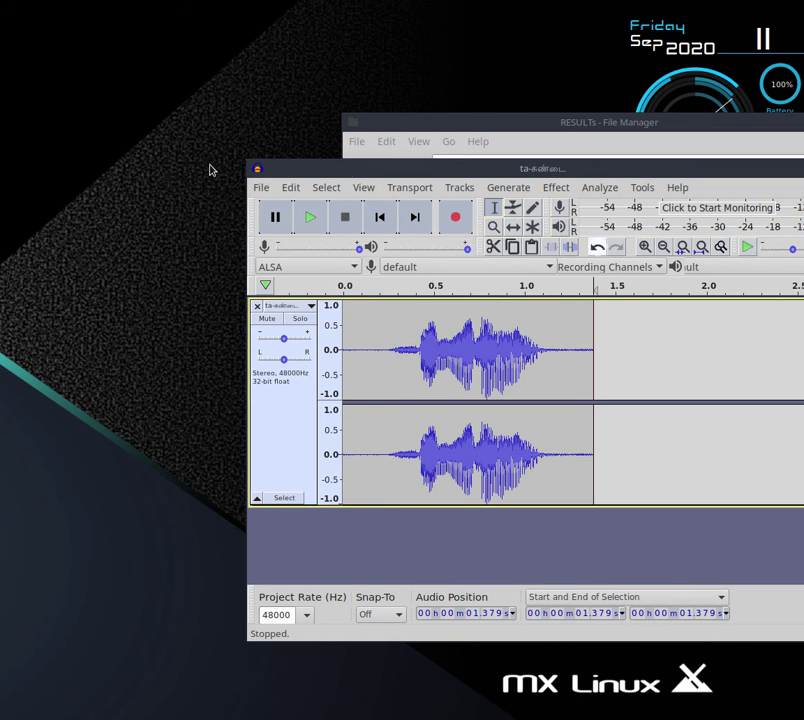
double_click(523, 172)
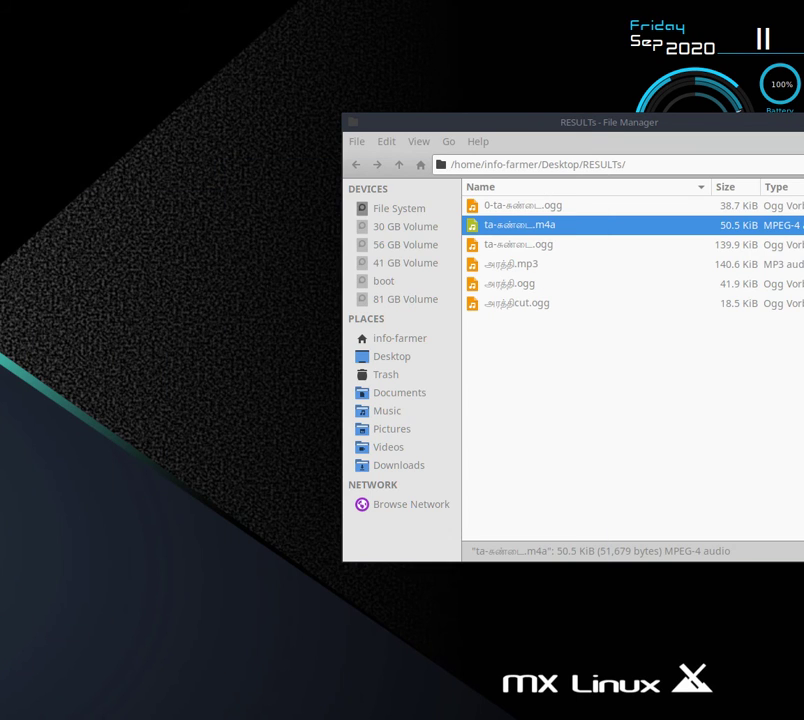